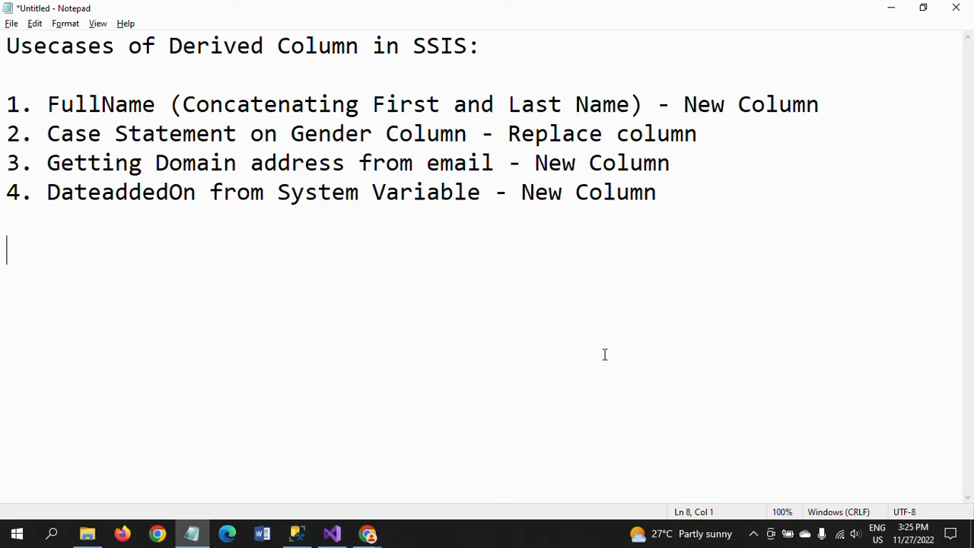
# Review the four listed Derived Column use cases, noting which ones add a new column and which replaces one.
pyautogui.click(185, 105)
pyautogui.moveTo(685, 104); pyautogui.dragTo(821, 105)
pyautogui.click(101, 163)
pyautogui.moveTo(48, 134); pyautogui.dragTo(361, 134)
pyautogui.moveTo(508, 134); pyautogui.dragTo(700, 135)
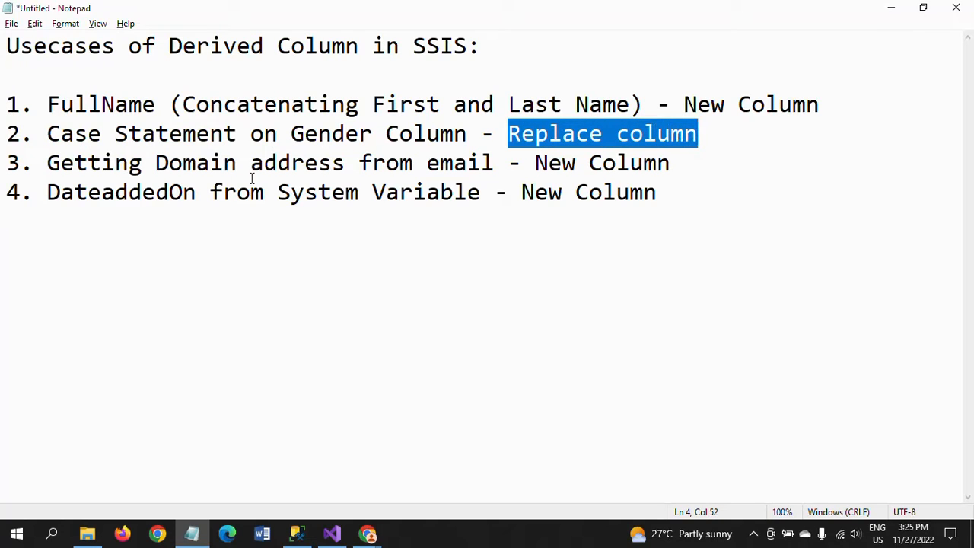
pyautogui.click(45, 166)
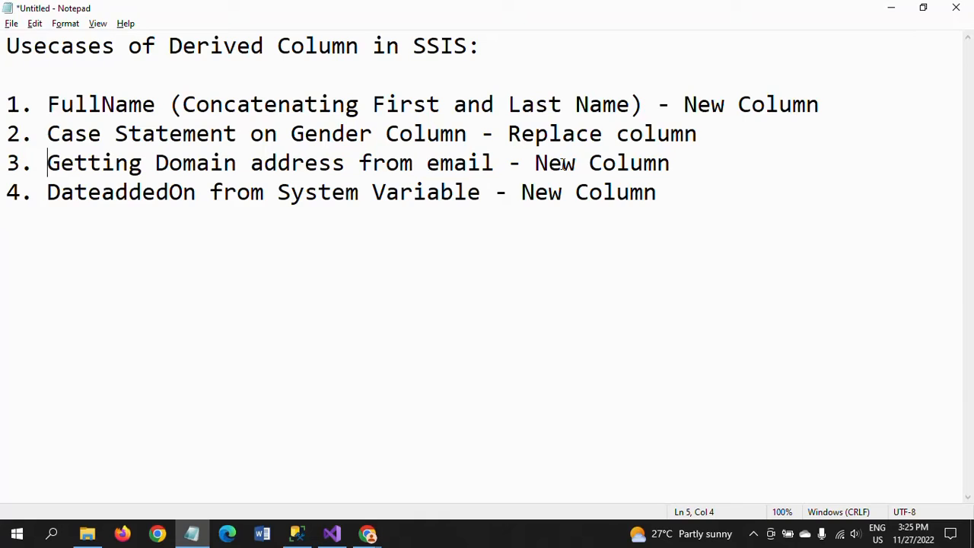
pyautogui.click(535, 163)
pyautogui.moveTo(535, 164); pyautogui.dragTo(668, 166)
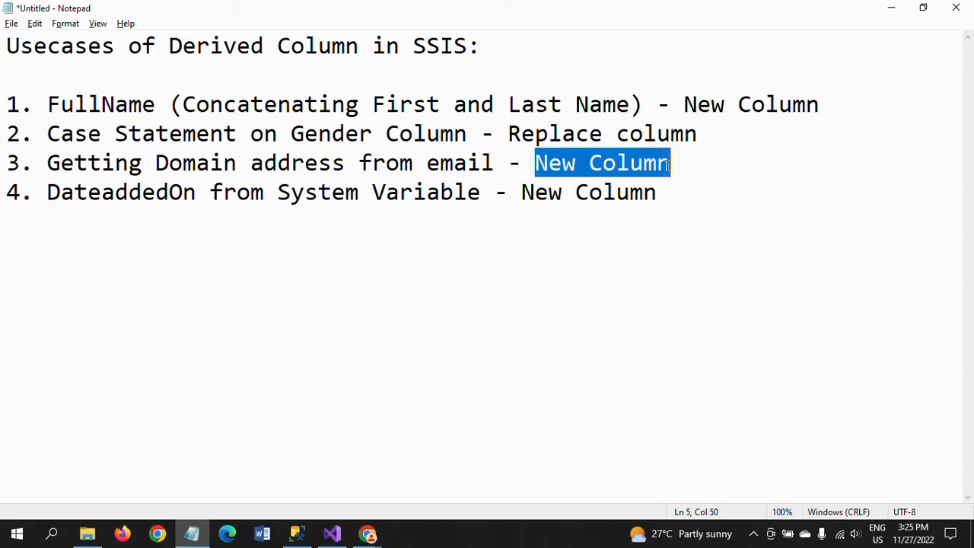
pyautogui.click(49, 194)
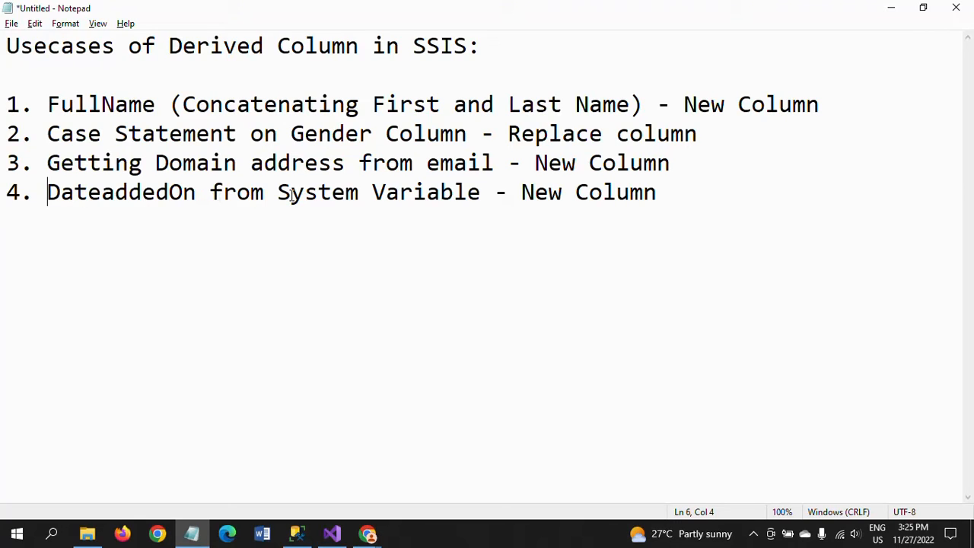
pyautogui.moveTo(277, 194); pyautogui.dragTo(482, 195)
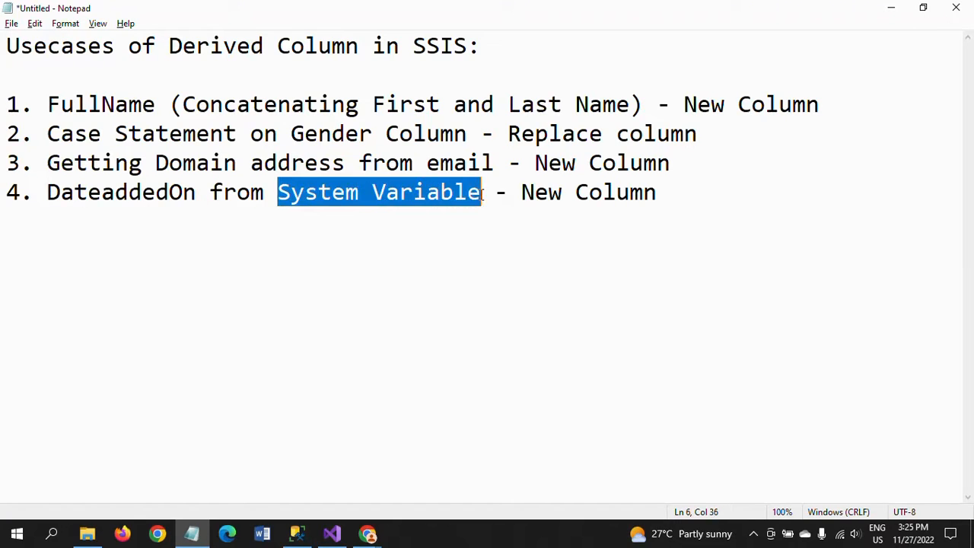
pyautogui.click(508, 257)
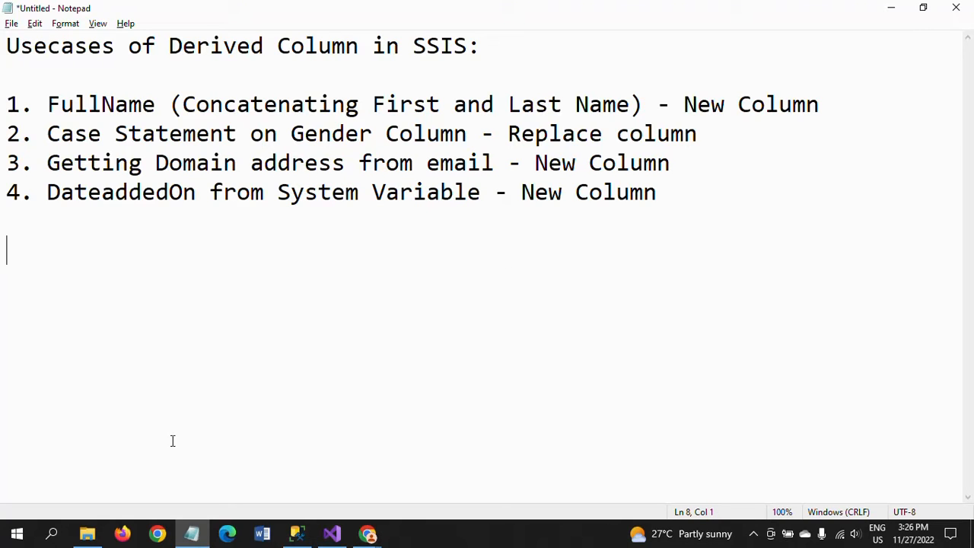
# Open the Person_Data CSV from the Files folder on drive D in Excel and examine its gender column.
pyautogui.click(87, 533)
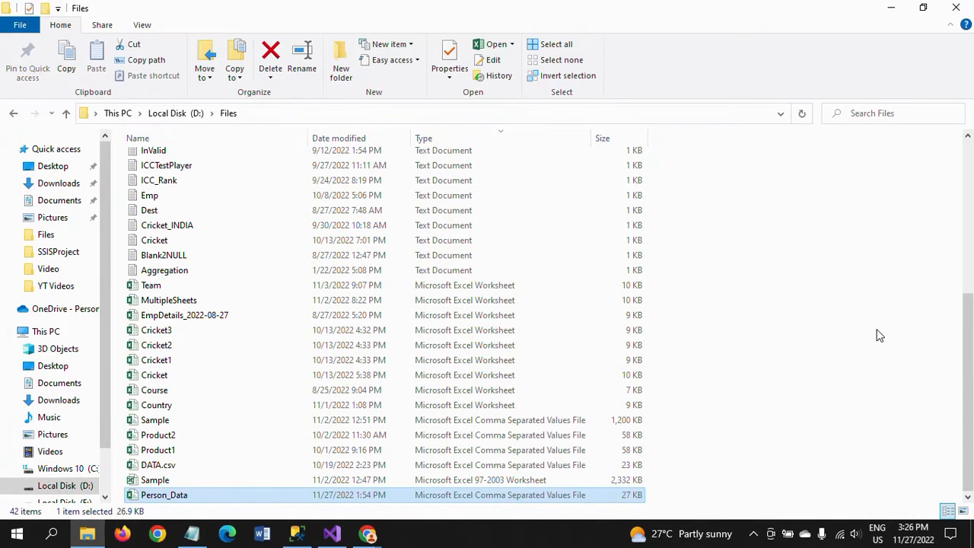
pyautogui.click(228, 495)
pyautogui.doubleClick(140, 495)
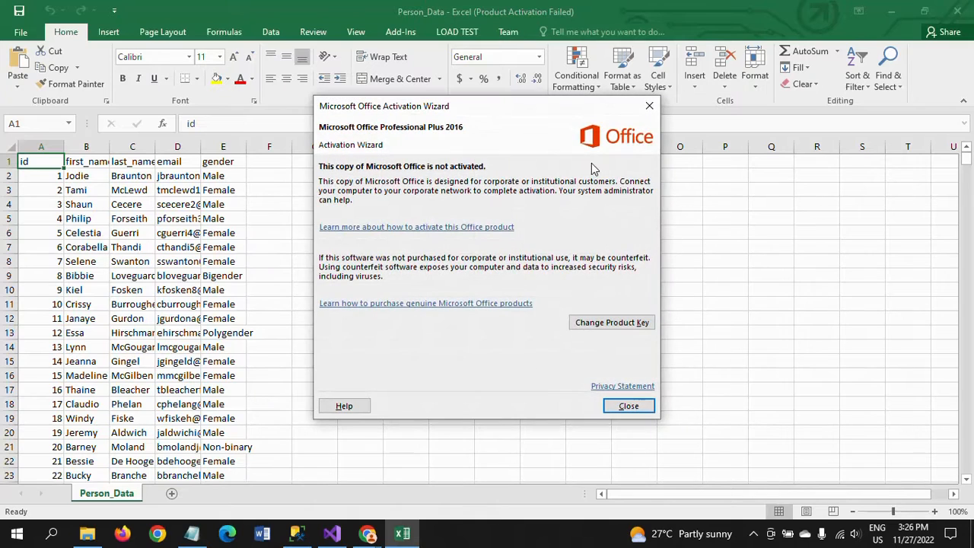
pyautogui.click(649, 106)
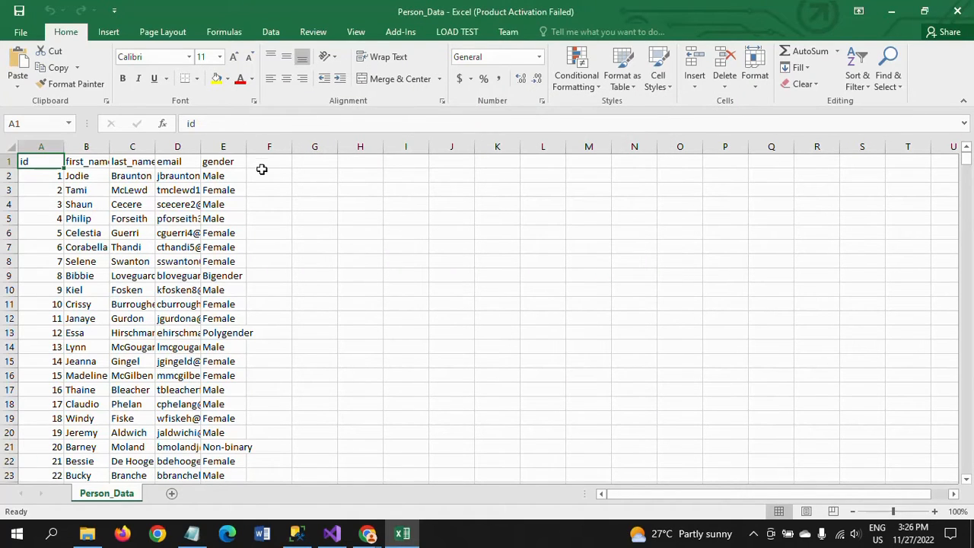
pyautogui.click(217, 191)
pyautogui.scroll(-6, 216, 195)
pyautogui.scroll(6, 217, 196)
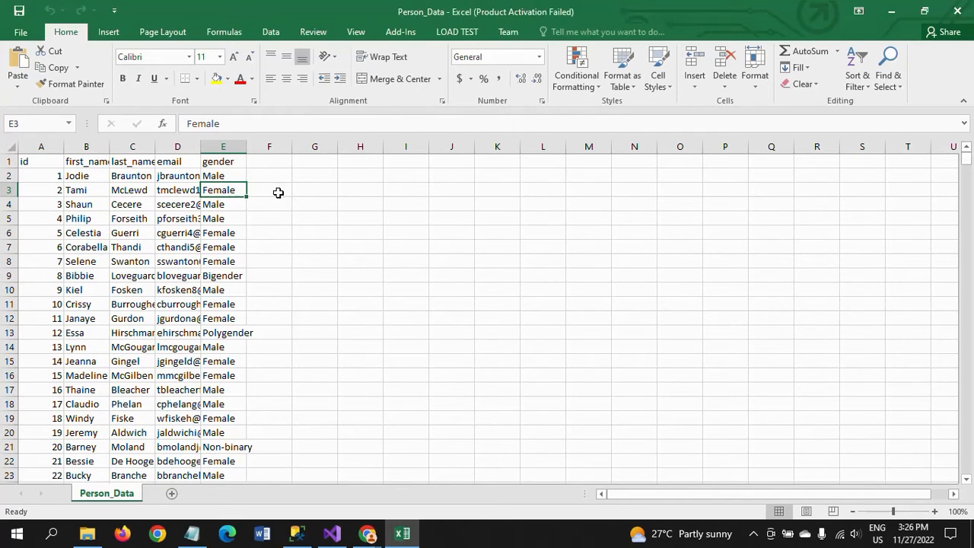
# Enter the sample gender codes M, F and NA in cells G2, G3 and G4.
pyautogui.click(311, 175)
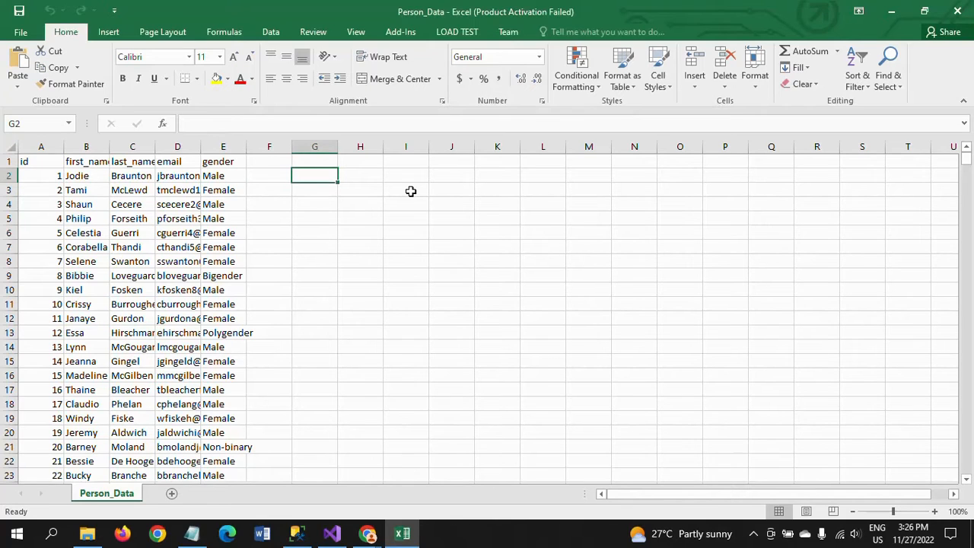
pyautogui.write('M')
pyautogui.press('Return')
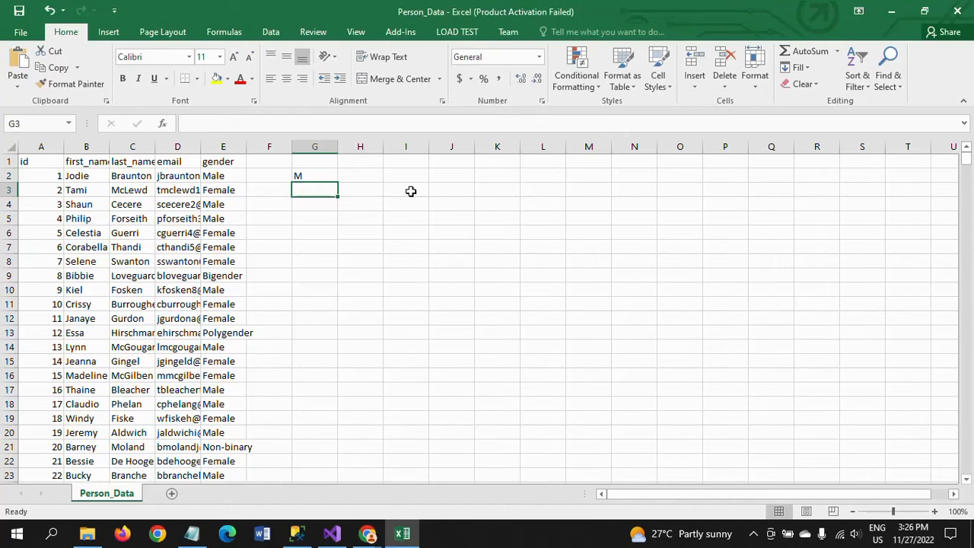
pyautogui.write('F')
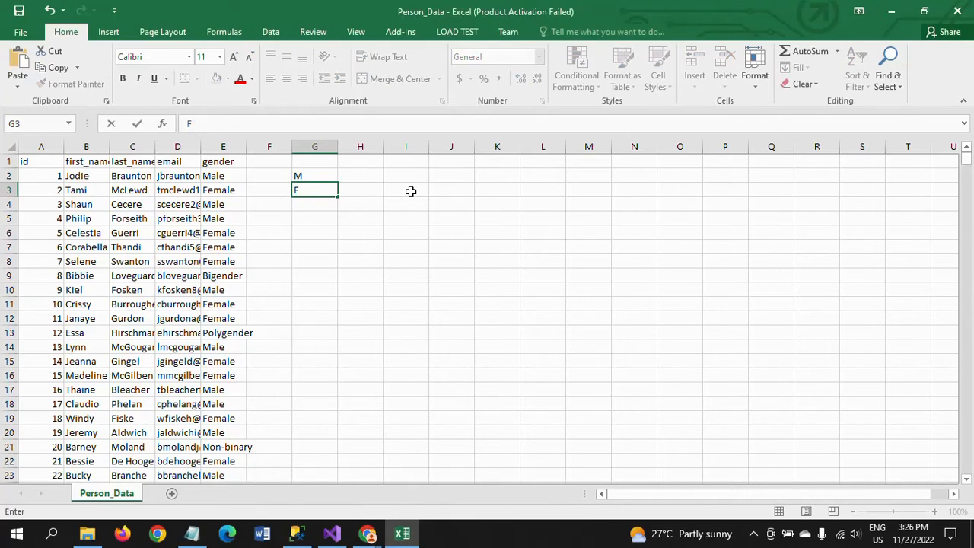
pyautogui.press('Return')
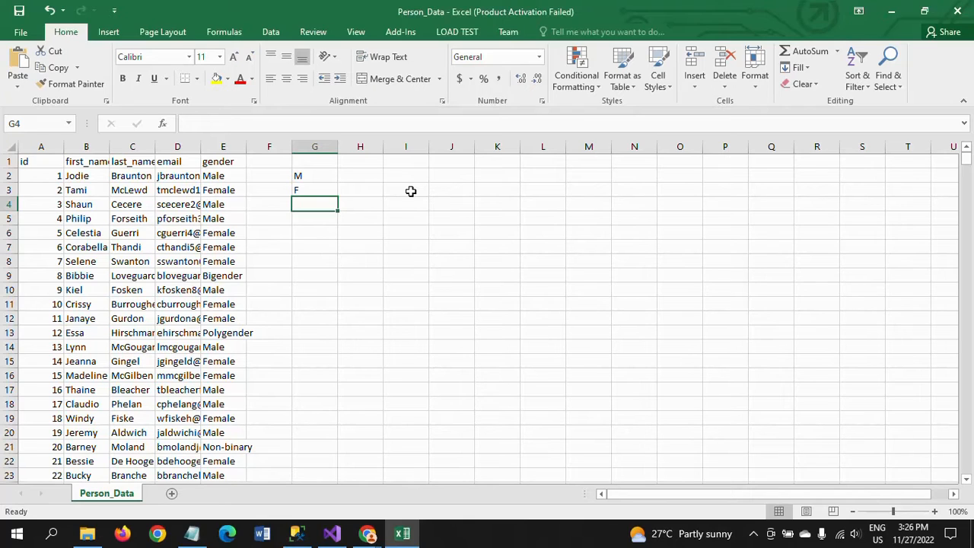
pyautogui.write('NA')
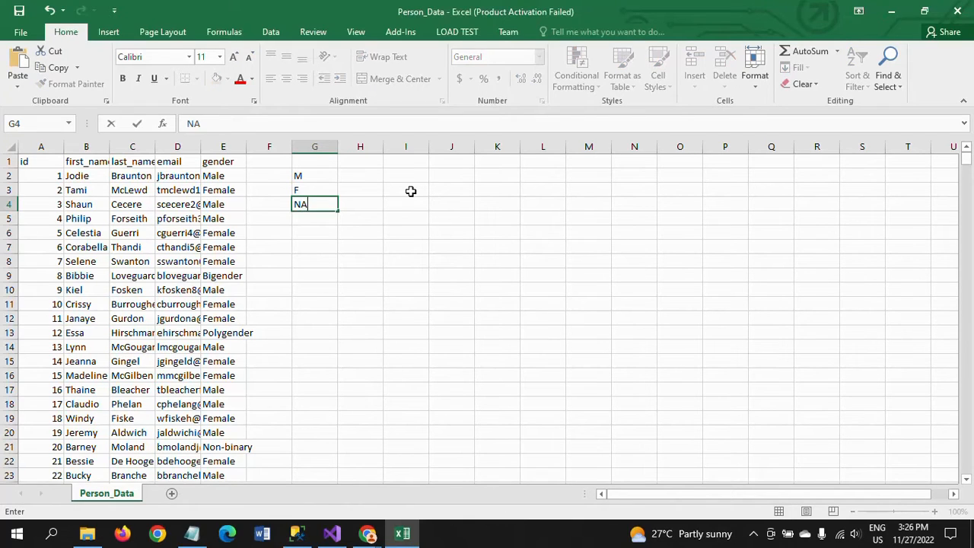
pyautogui.click(389, 317)
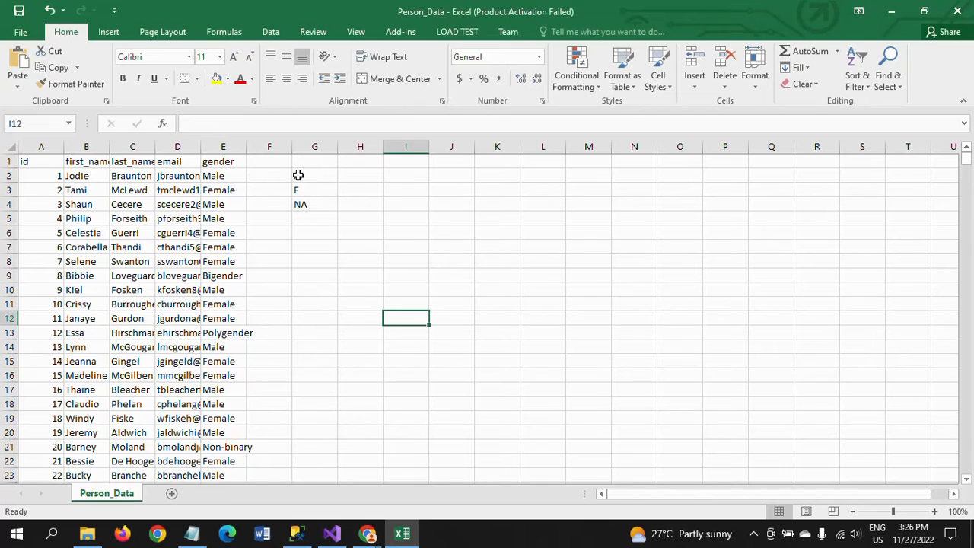
pyautogui.moveTo(302, 175); pyautogui.dragTo(304, 203)
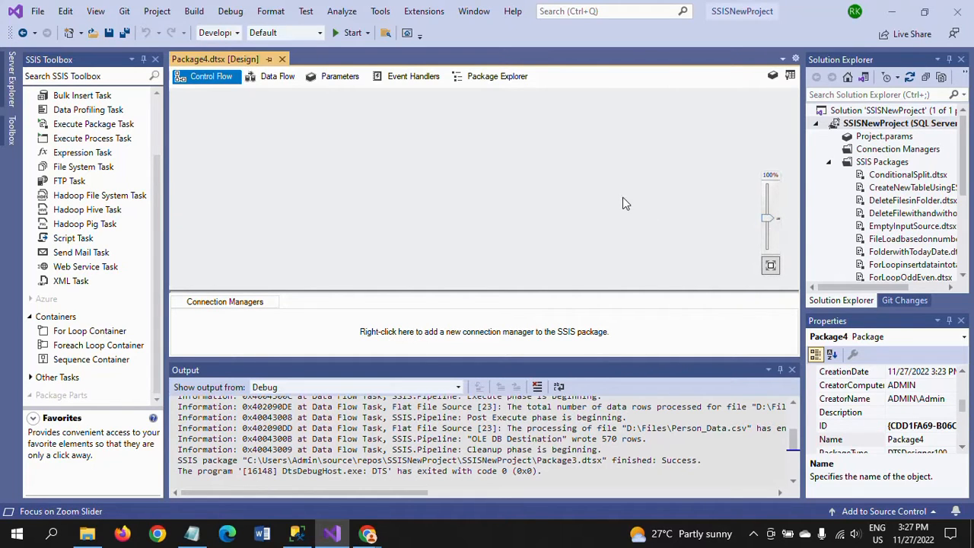
# Add a Data Flow Task to the control flow of Package4.dtsx and open its data flow.
pyautogui.click(156, 111)
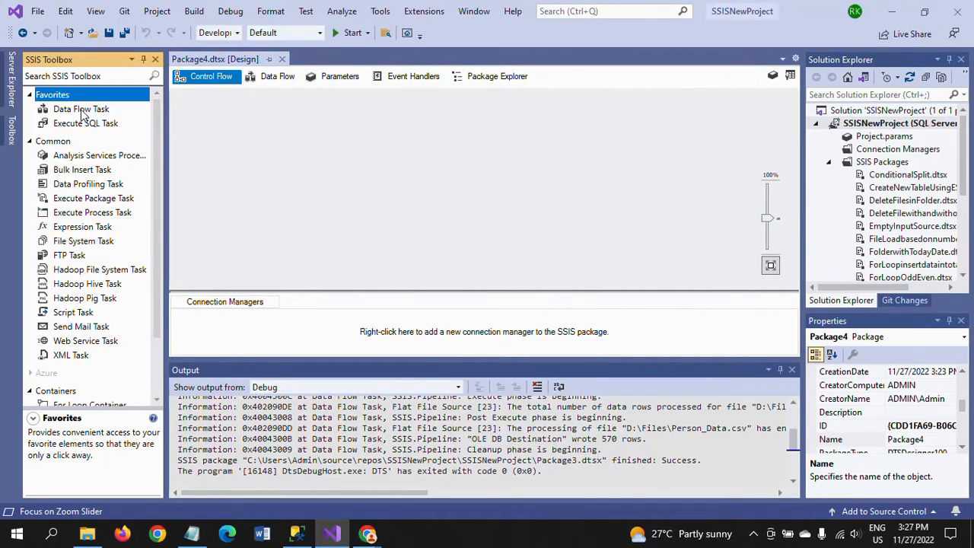
pyautogui.moveTo(82, 110); pyautogui.dragTo(414, 124)
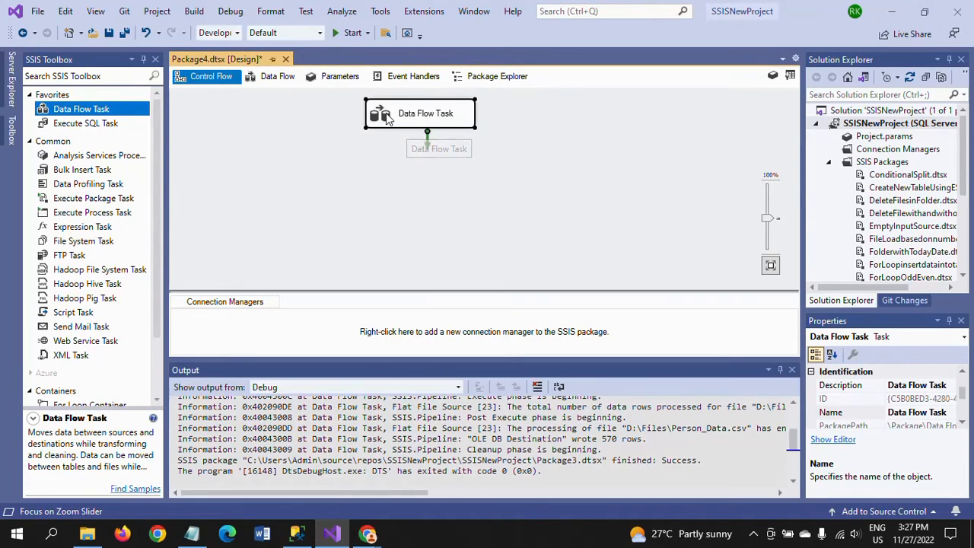
pyautogui.doubleClick(415, 122)
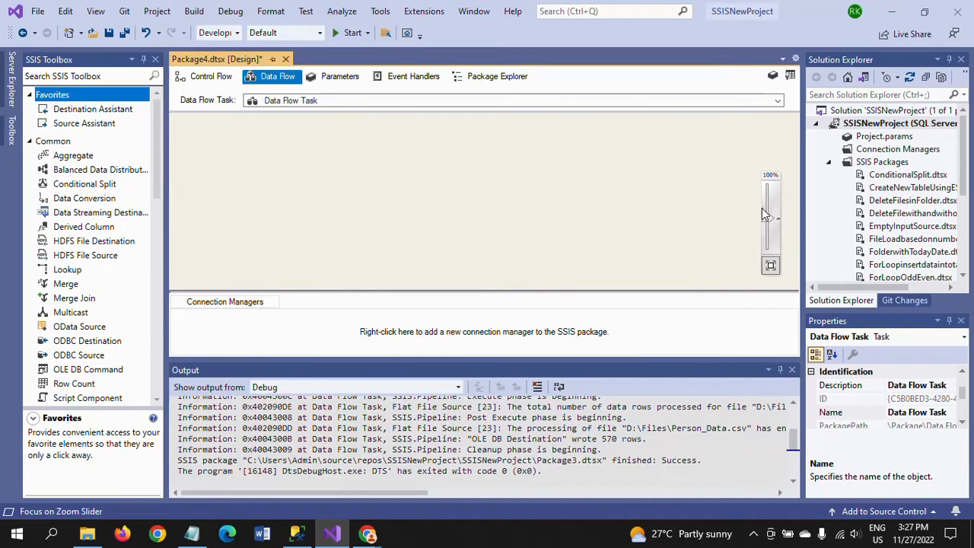
# Add a Flat File Source to the empty data flow.
pyautogui.scroll(2, 768, 220)
pyautogui.click(158, 297)
pyautogui.scroll(-5, 158, 297)
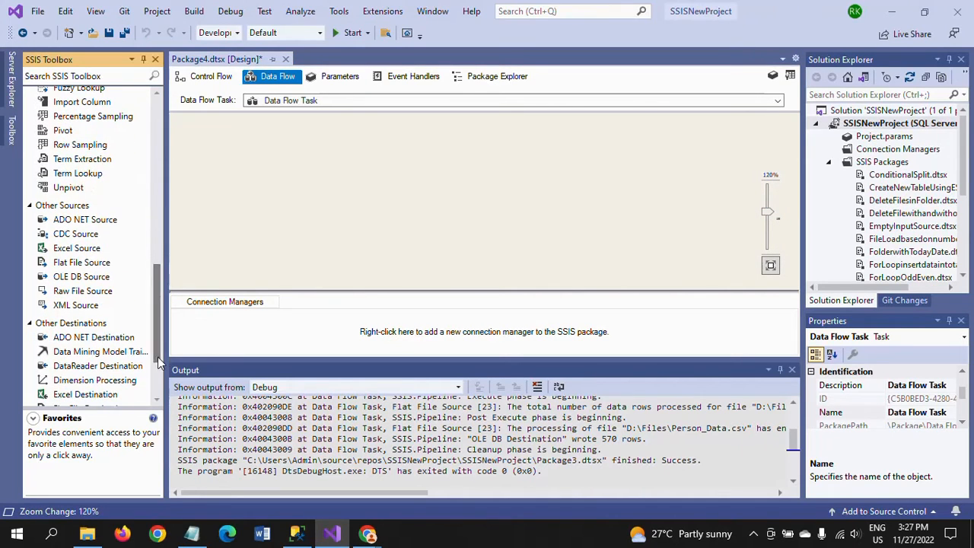
pyautogui.moveTo(77, 263); pyautogui.dragTo(430, 138)
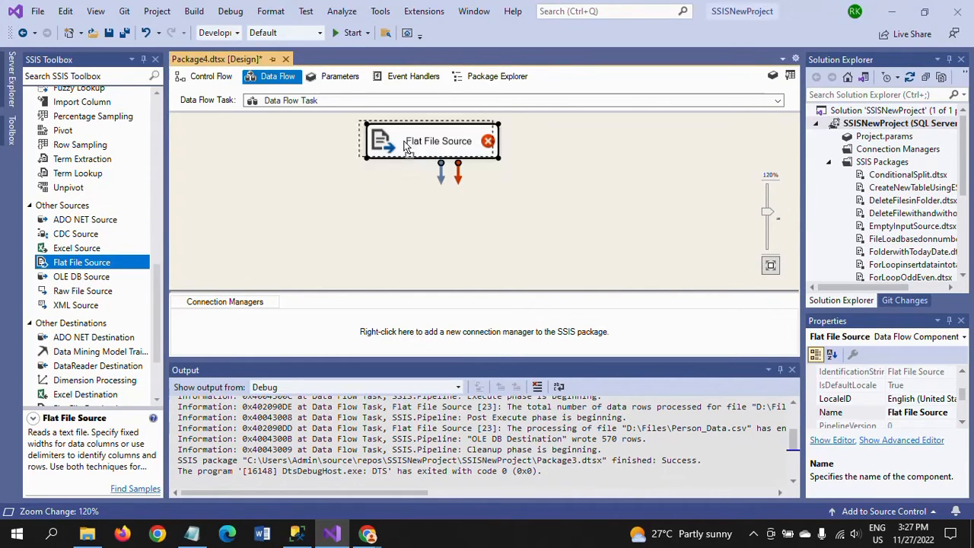
# Create a flat file connection for the source using the Person_Data CSV file in D:\Files.
pyautogui.doubleClick(430, 139)
pyautogui.click(673, 199)
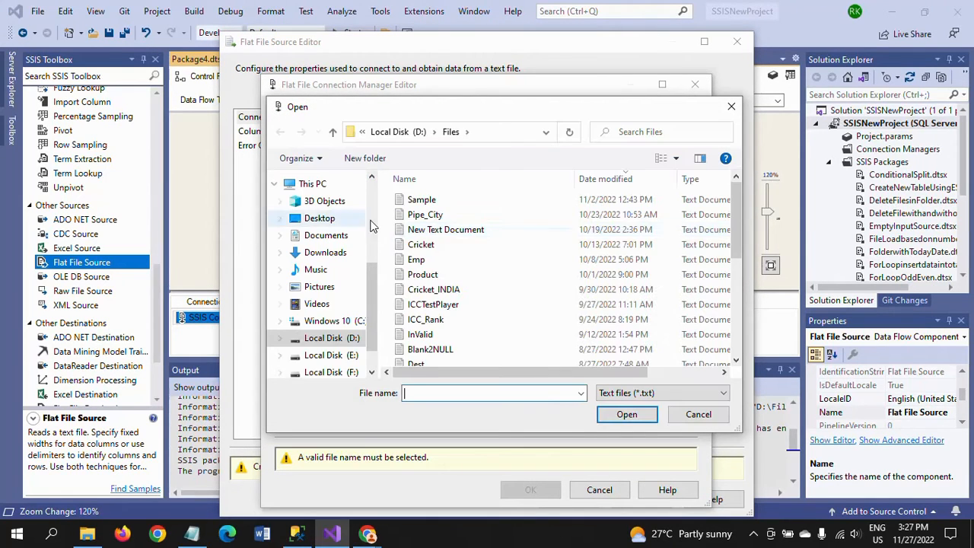
pyautogui.click(674, 394)
pyautogui.click(626, 418)
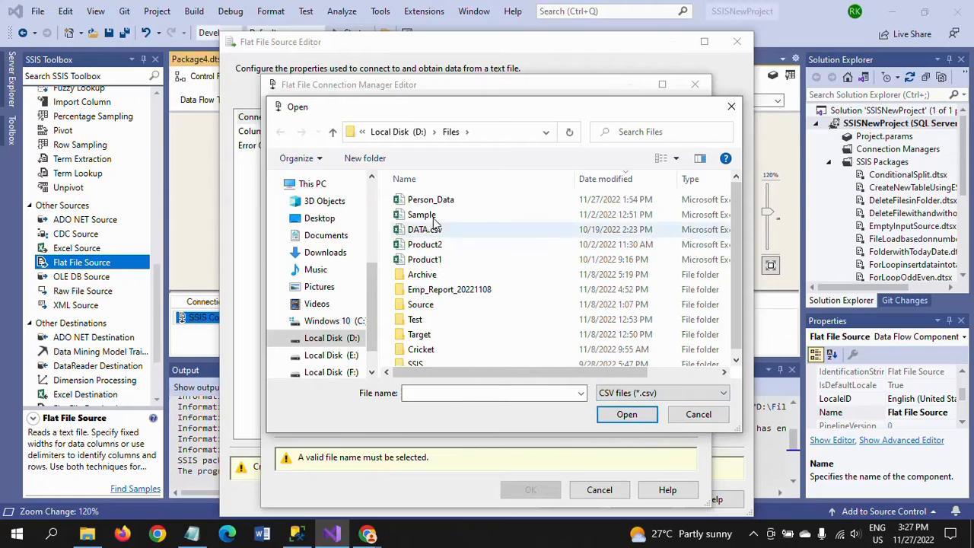
pyautogui.click(459, 202)
pyautogui.click(627, 415)
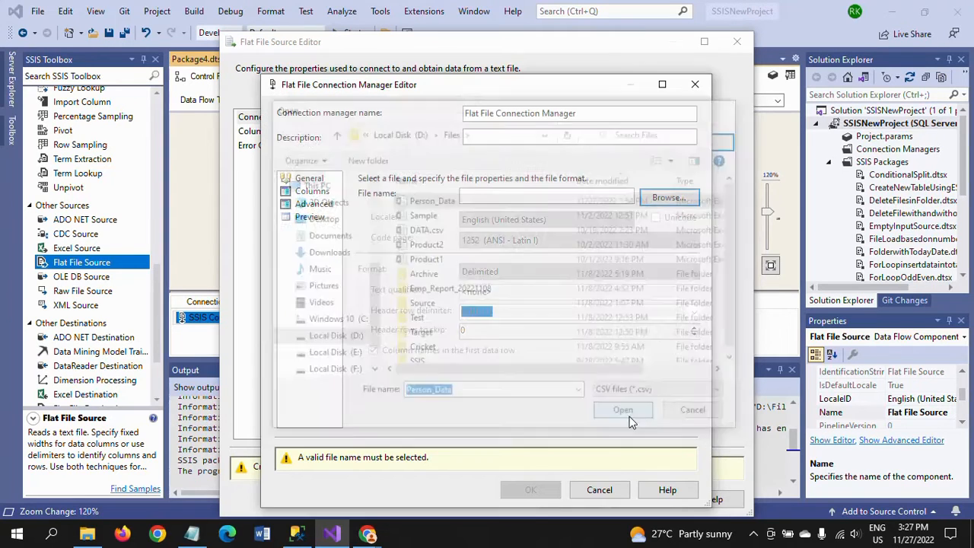
# Check the connection's columns and data preview, and accept the flat file connection and source settings.
pyautogui.click(316, 191)
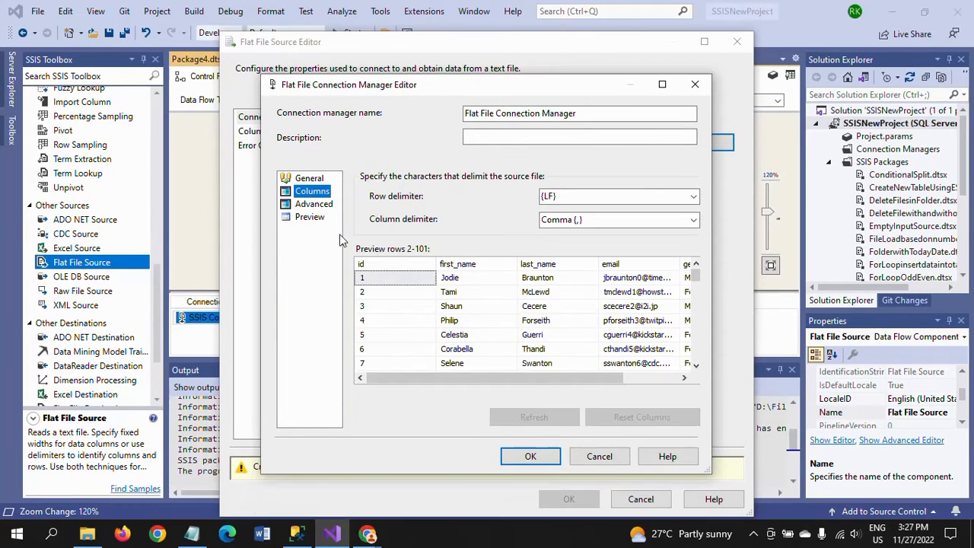
pyautogui.click(320, 206)
pyautogui.click(320, 218)
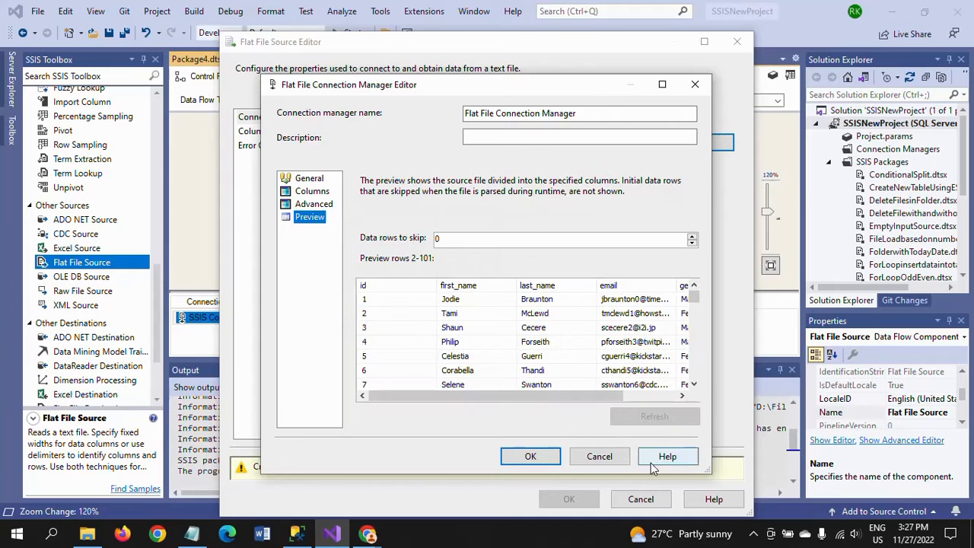
pyautogui.click(530, 456)
pyautogui.click(574, 466)
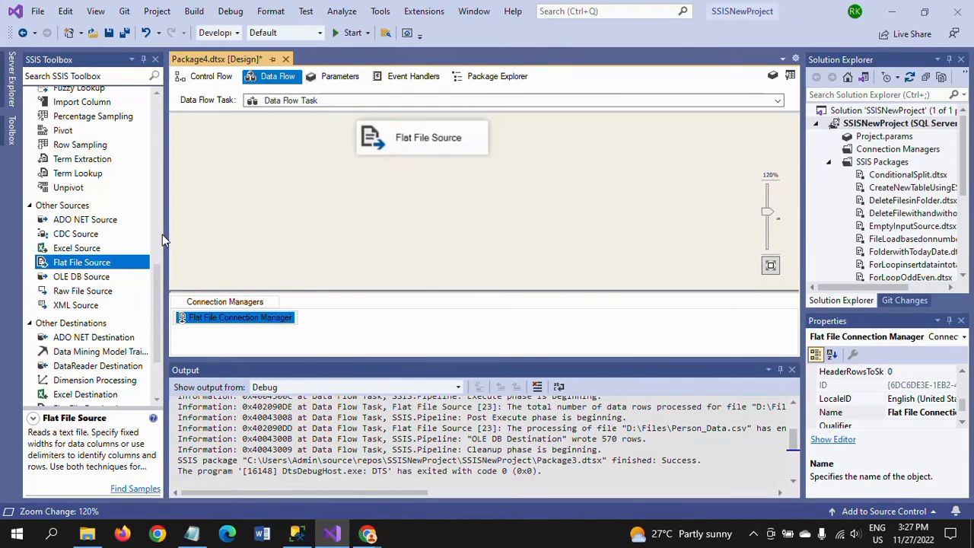
# Add a Derived Column transformation to the data flow and feed it from the Flat File Source.
pyautogui.scroll(7, 162, 233)
pyautogui.moveTo(162, 233); pyautogui.dragTo(159, 166)
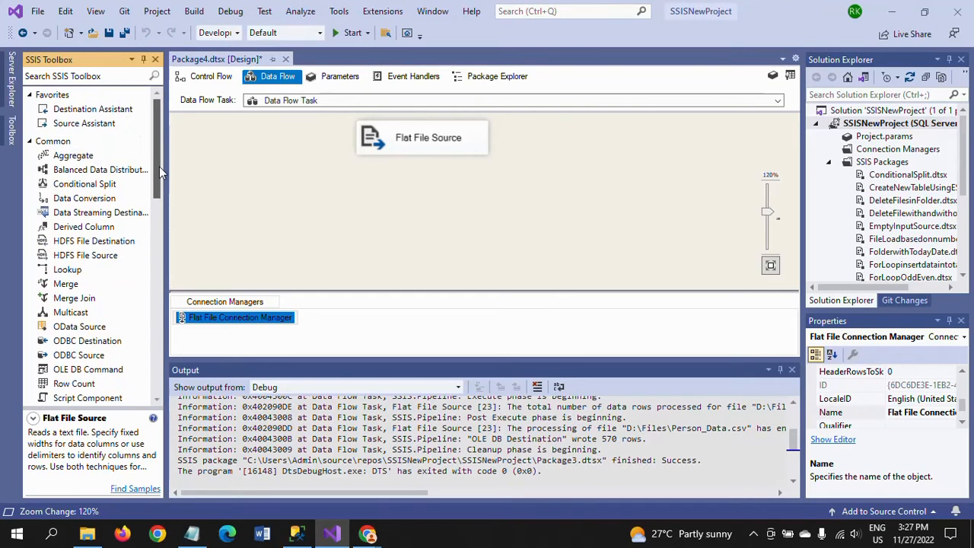
pyautogui.click(95, 231)
pyautogui.moveTo(95, 231); pyautogui.dragTo(517, 194)
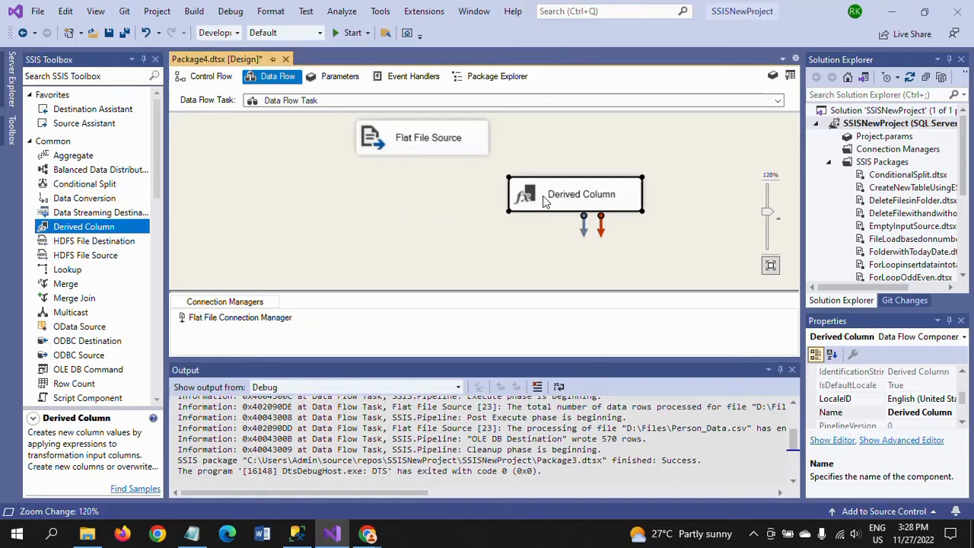
pyautogui.click(411, 149)
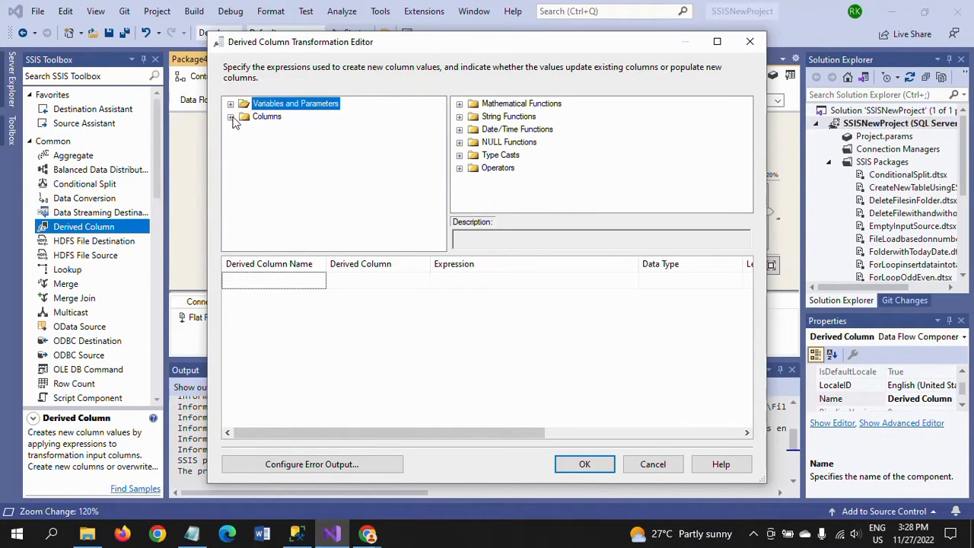
# List the input columns in the Derived Column editor and define a first entry as <add as new column>.
pyautogui.click(231, 117)
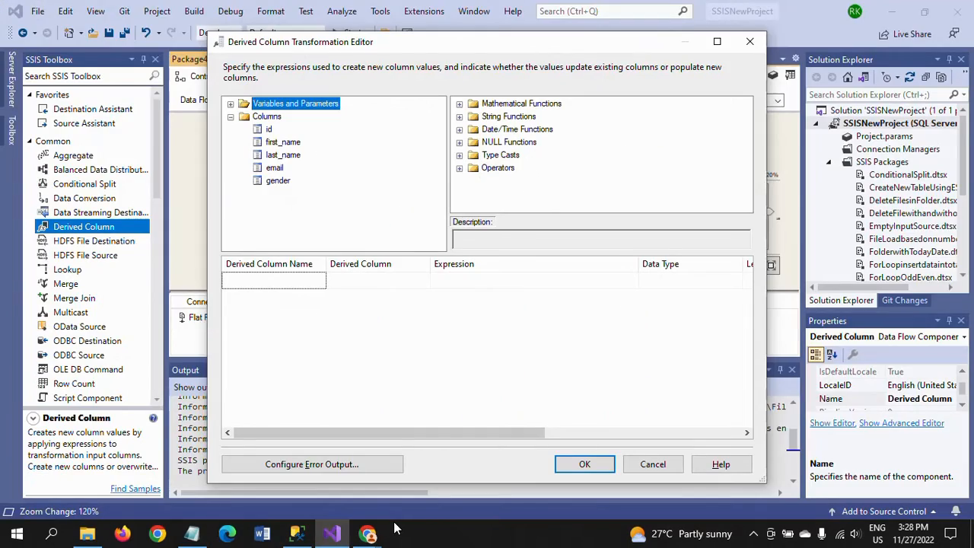
pyautogui.click(423, 283)
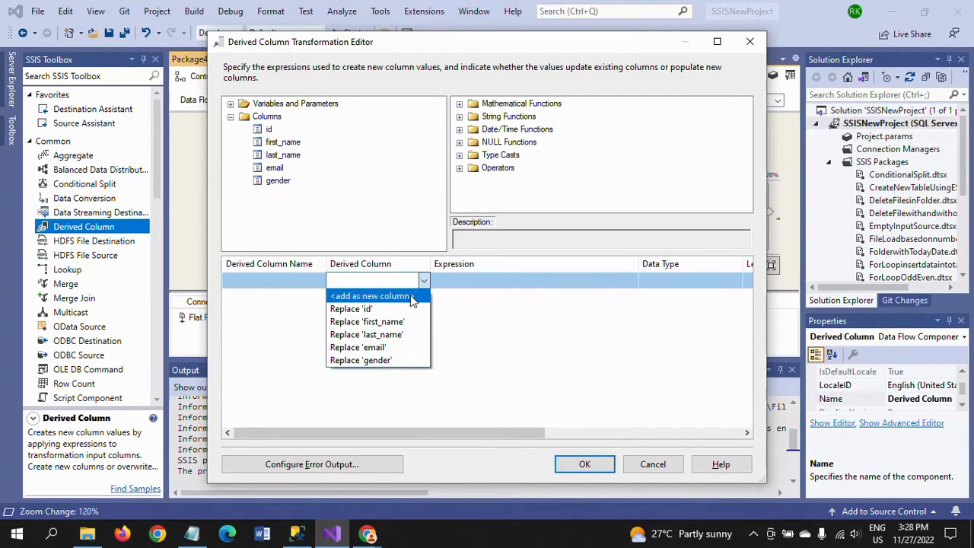
pyautogui.click(411, 297)
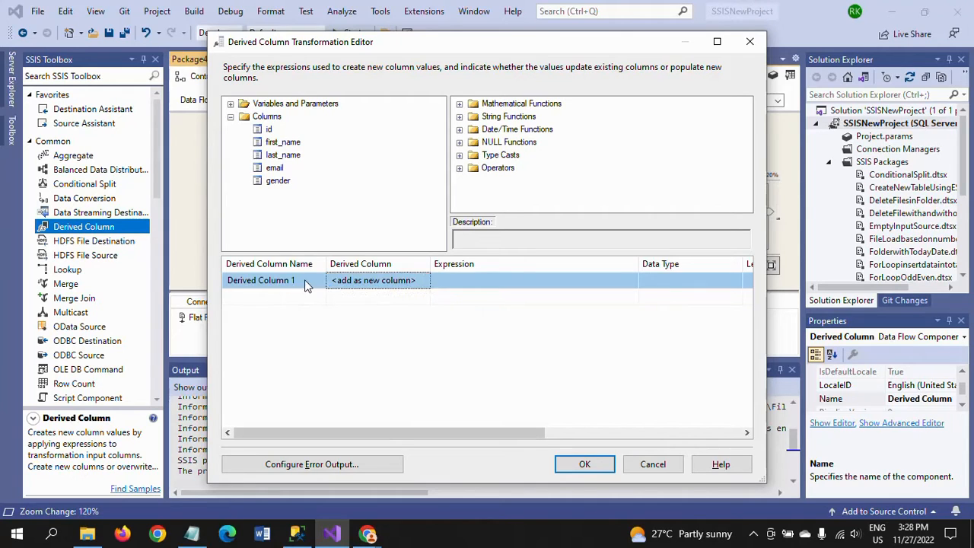
# Rename the first derived column entry to FullName.
pyautogui.click(309, 279)
pyautogui.press('BackSpace')
pyautogui.press('BackSpace')
pyautogui.press('BackSpace')
pyautogui.press('BackSpace')
pyautogui.press('BackSpace')
pyautogui.press('BackSpace')
pyautogui.press('BackSpace')
pyautogui.press('BackSpace')
pyautogui.press('BackSpace')
pyautogui.press('BackSpace')
pyautogui.press('BackSpace')
pyautogui.press('BackSpace')
pyautogui.press('BackSpace')
pyautogui.press('BackSpace')
pyautogui.press('BackSpace')
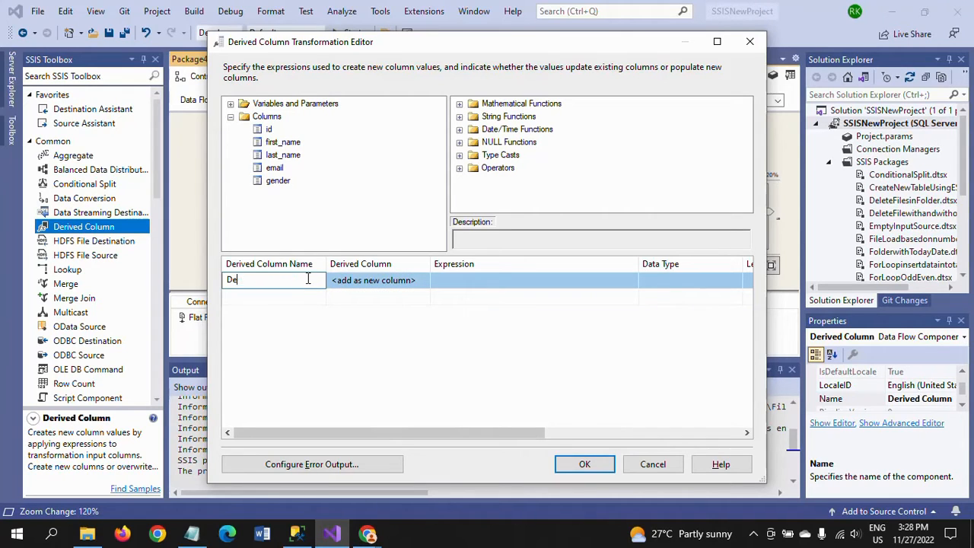
pyautogui.write('FullName')
# Set the FullName expression to join first name and last name with a space: [first_name]+" "+ [last_name].
pyautogui.click(457, 280)
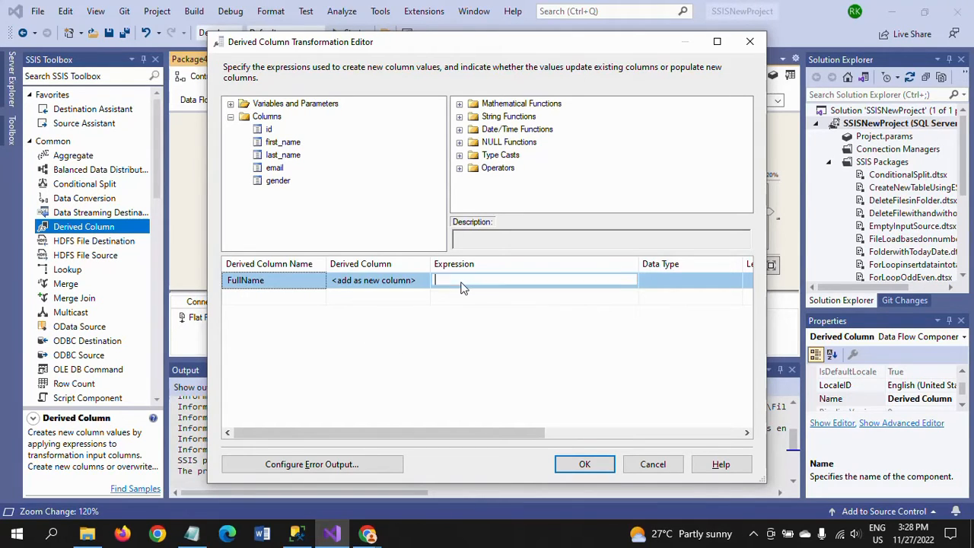
pyautogui.click(283, 142)
pyautogui.moveTo(458, 280); pyautogui.dragTo(459, 285)
pyautogui.write('+')
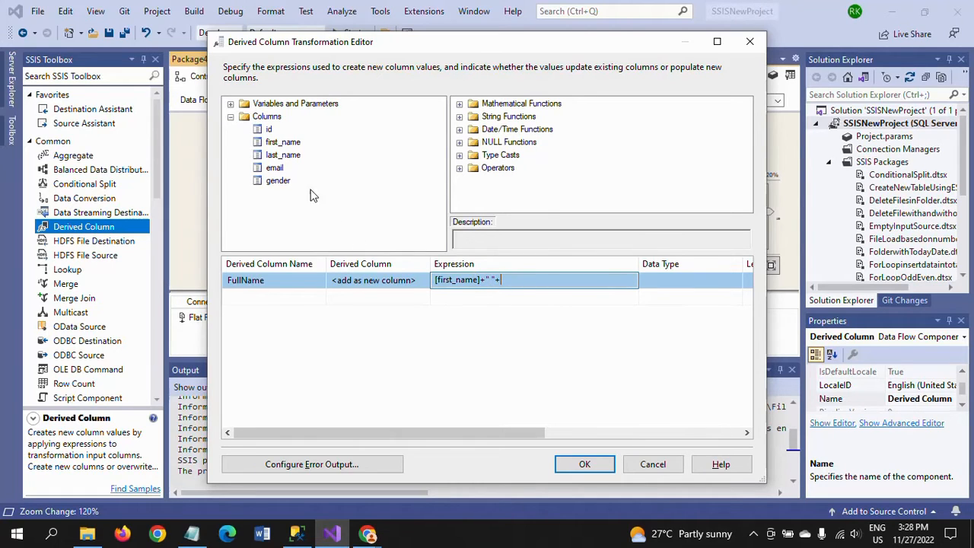
pyautogui.moveTo(283, 154); pyautogui.dragTo(521, 284)
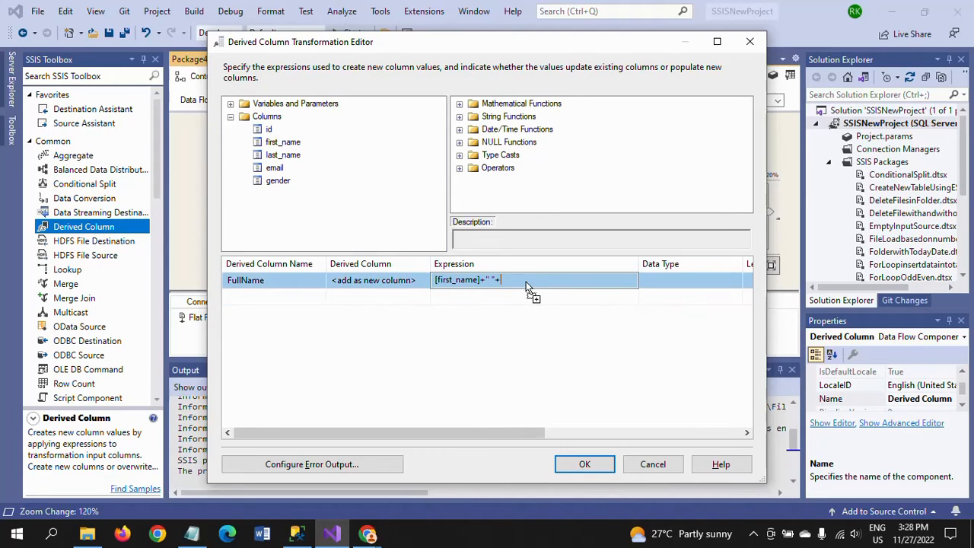
pyautogui.click(594, 320)
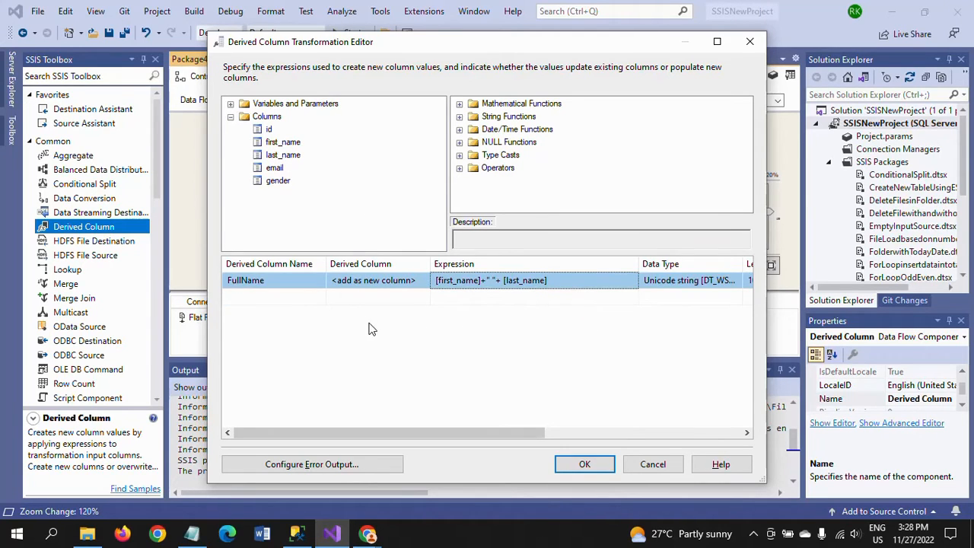
# Consult the use-case list in Notepad and add a second derived column entry that replaces the gender column.
pyautogui.hotkey('alt', 'Tab')
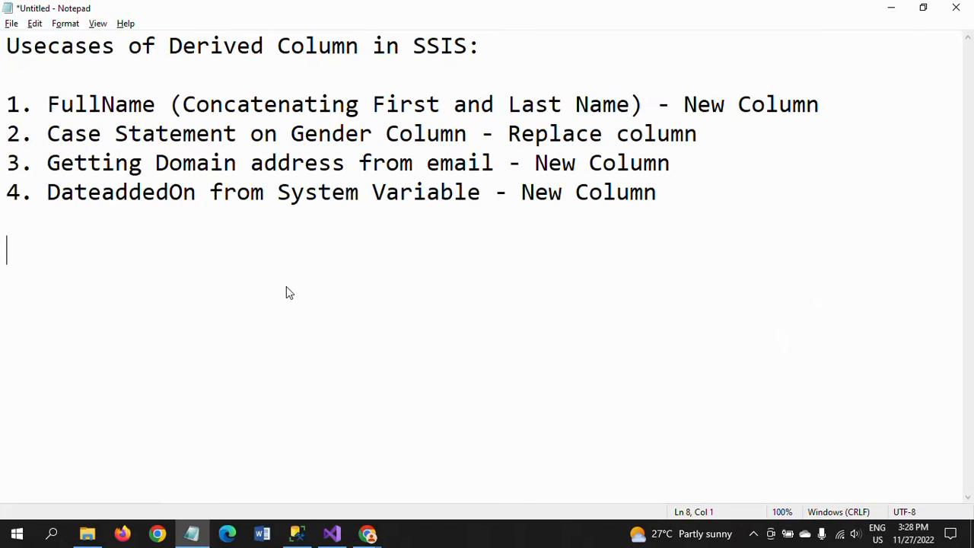
pyautogui.hotkey('alt', 'Tab')
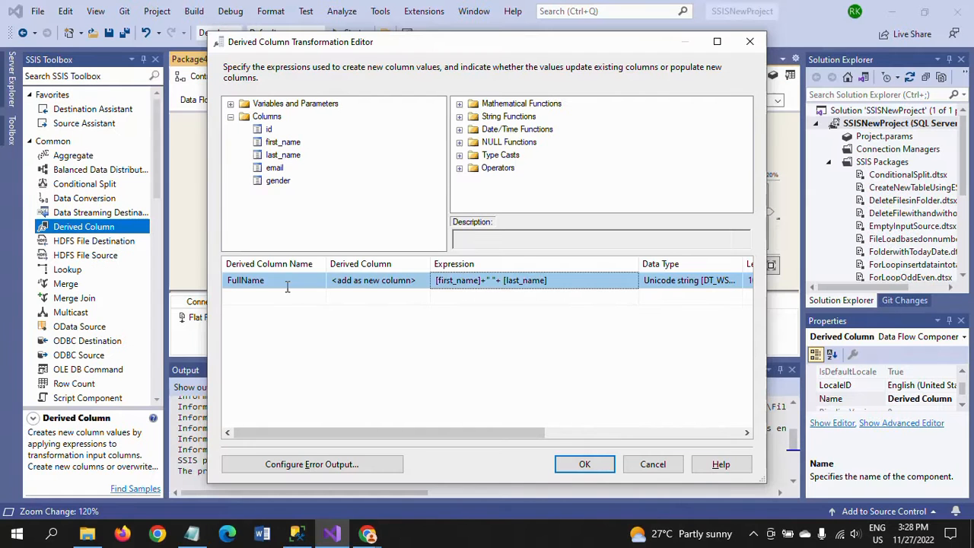
pyautogui.click(424, 296)
pyautogui.click(380, 376)
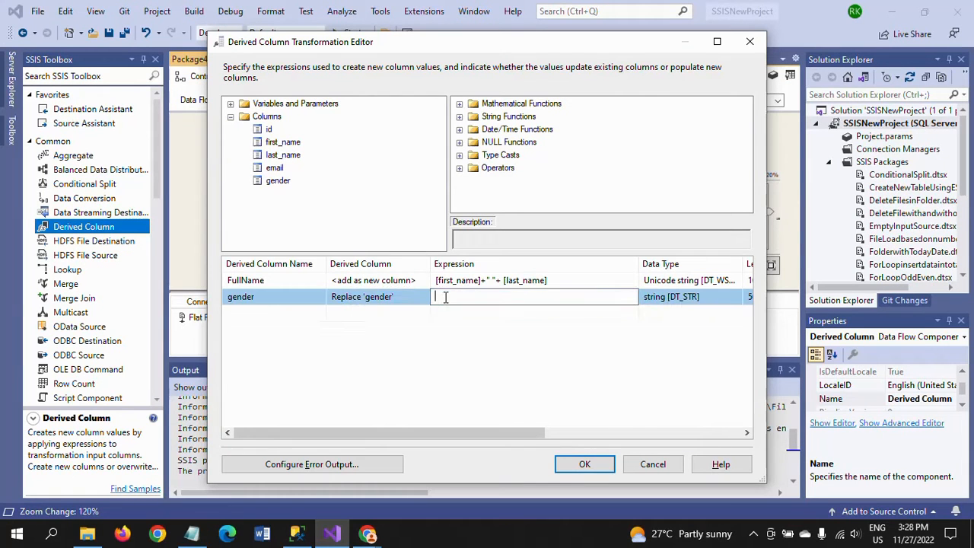
pyautogui.click(277, 170)
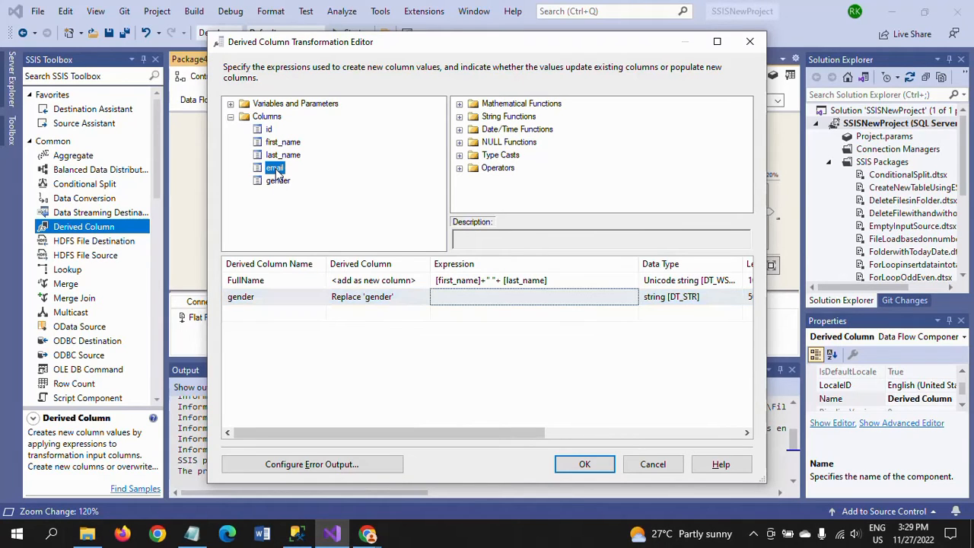
pyautogui.moveTo(277, 174); pyautogui.dragTo(473, 300)
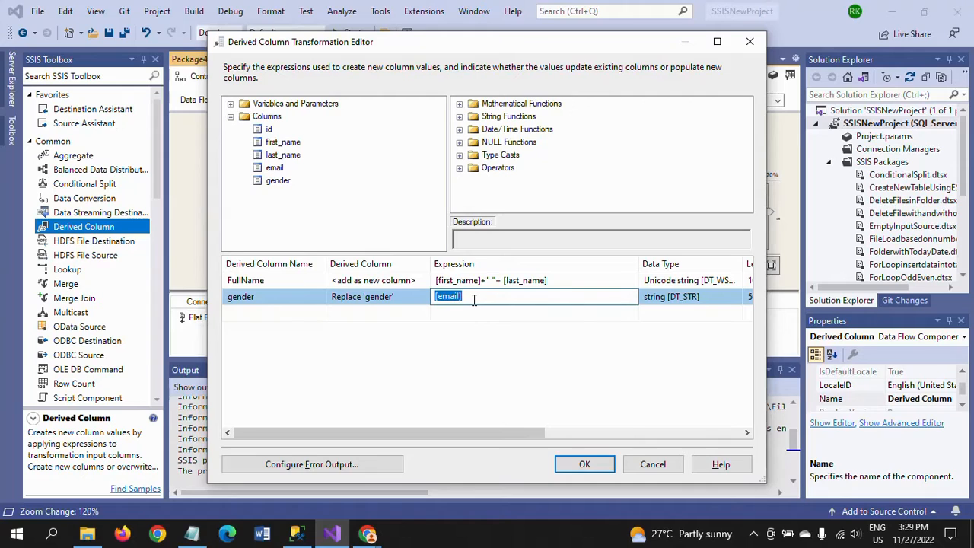
pyautogui.click(473, 299)
pyautogui.press('BackSpace')
pyautogui.press('BackSpace')
pyautogui.press('BackSpace')
pyautogui.press('BackSpace')
pyautogui.press('BackSpace')
pyautogui.press('BackSpace')
pyautogui.press('BackSpace')
# Enter the gender expression [gender]=="Male" ? "M": [gender]== "Female" ? "F": "Unknown" and review it.
pyautogui.write('[gender]==')
pyautogui.write('"Male')
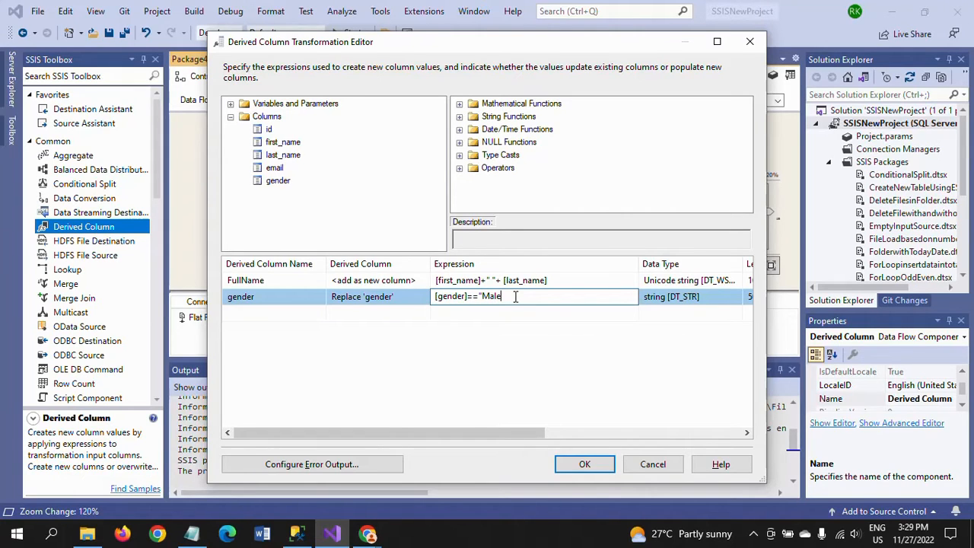
pyautogui.write('"')
pyautogui.write('? "M" :')
pyautogui.moveTo(282, 185); pyautogui.dragTo(580, 295)
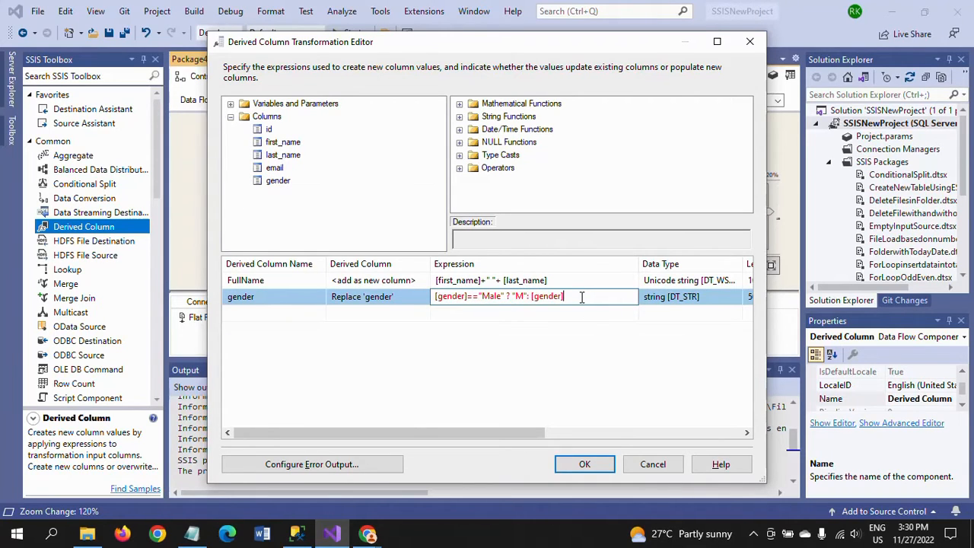
pyautogui.write('== "Female" ? "F')
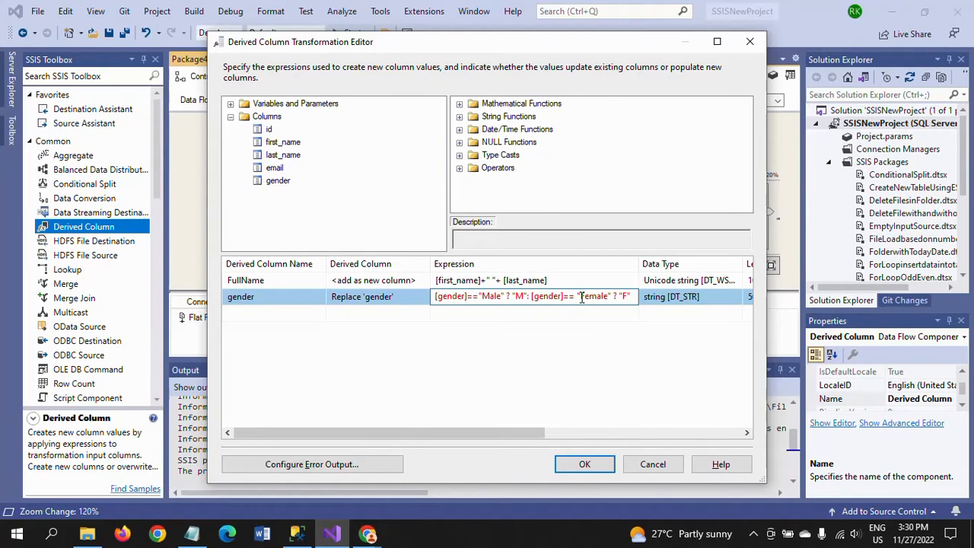
pyautogui.write('":')
pyautogui.write('"')
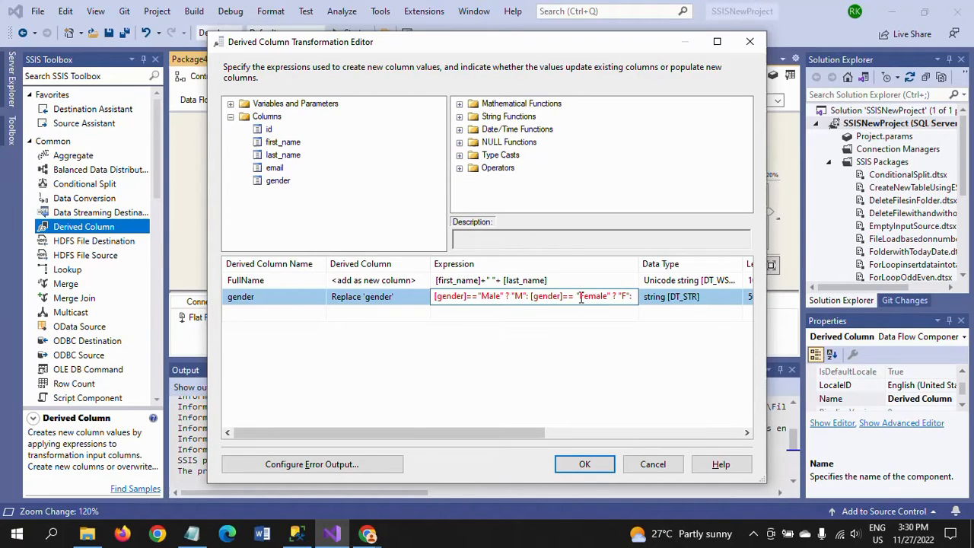
pyautogui.write('Unknow')
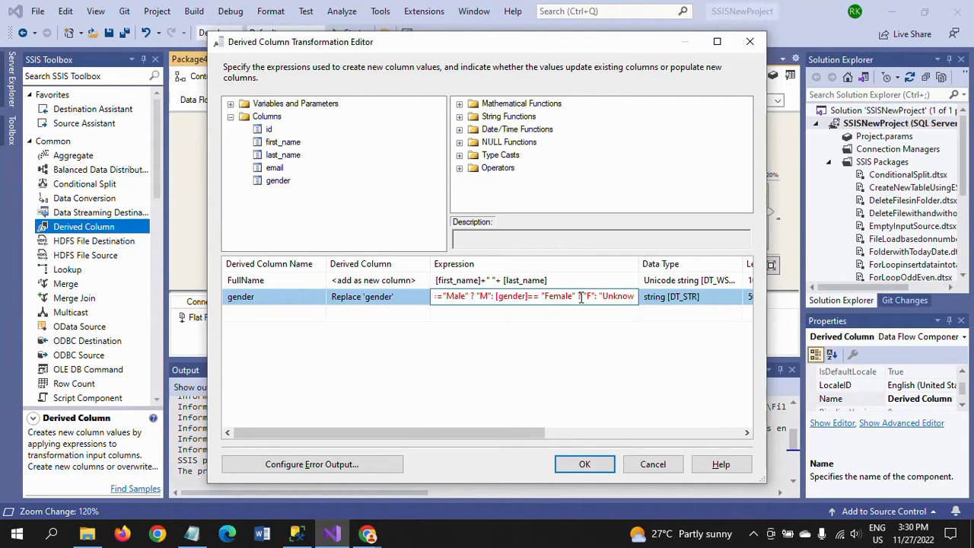
pyautogui.write('n')
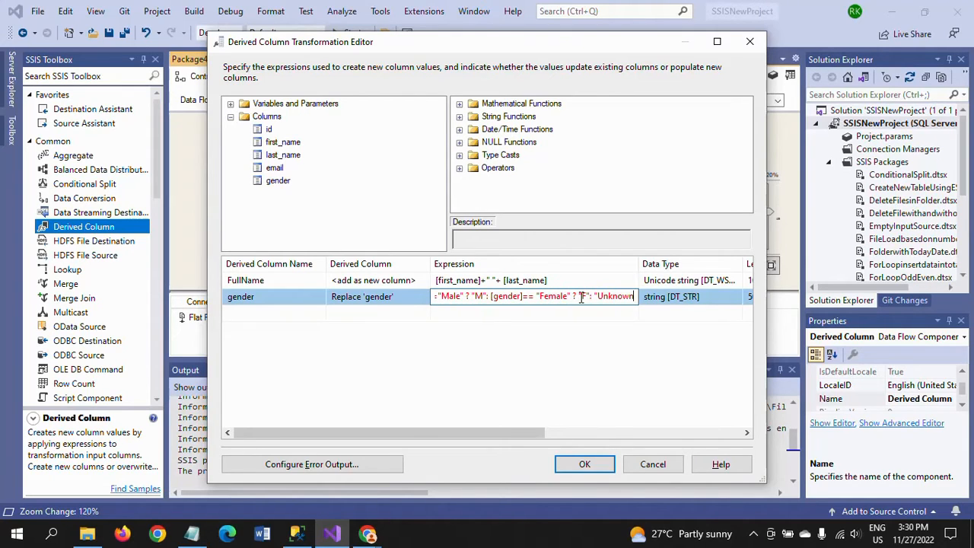
pyautogui.write('"')
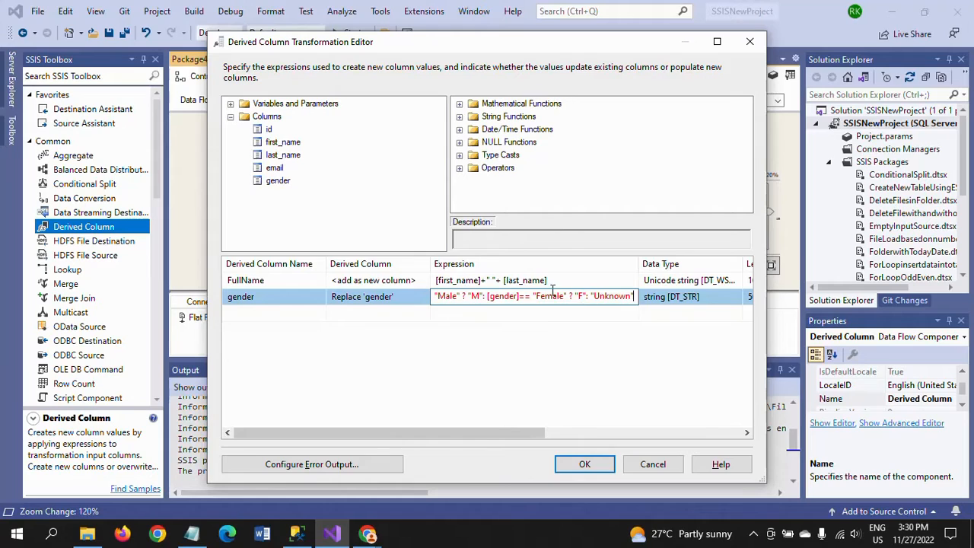
pyautogui.press('Home')
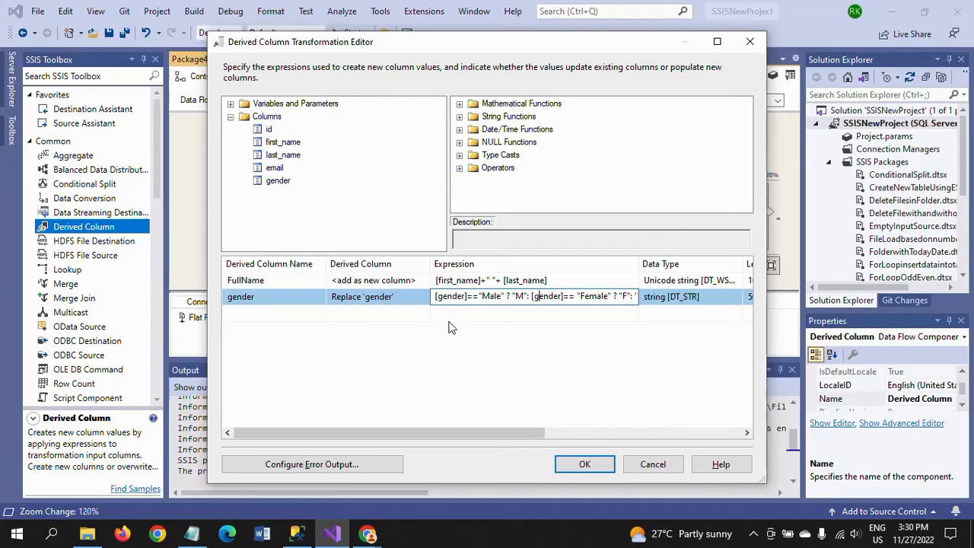
pyautogui.click(486, 296)
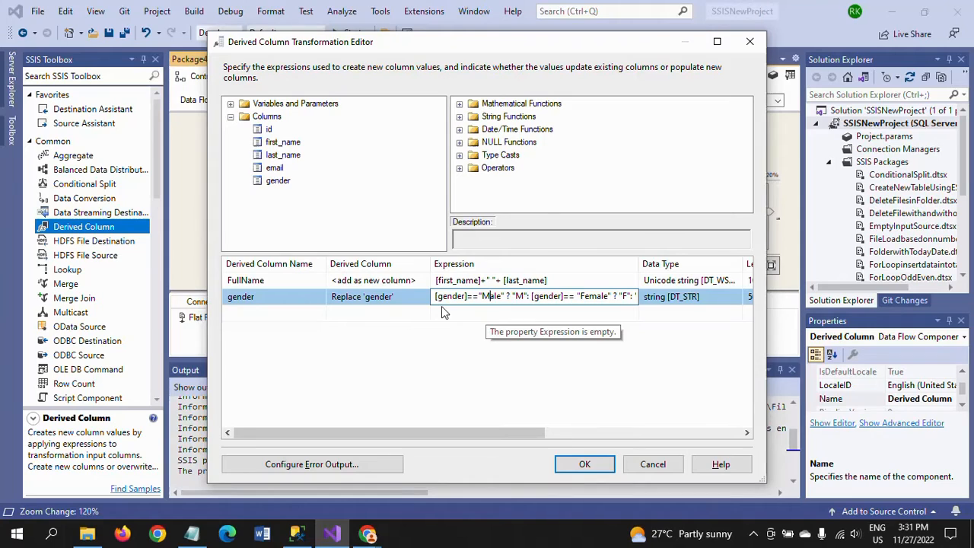
# Try single quotes instead of double quotes around Male in the gender expression.
pyautogui.click(481, 298)
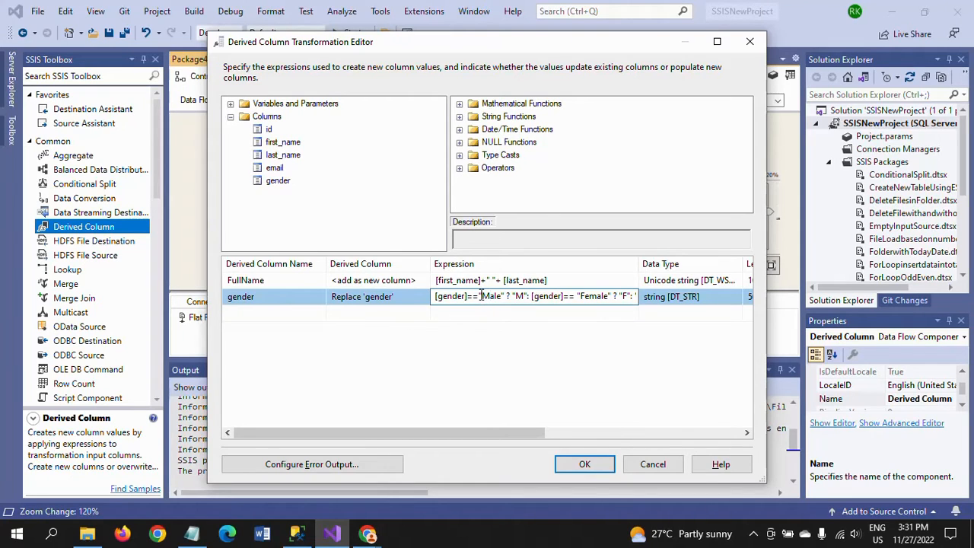
pyautogui.press('BackSpace')
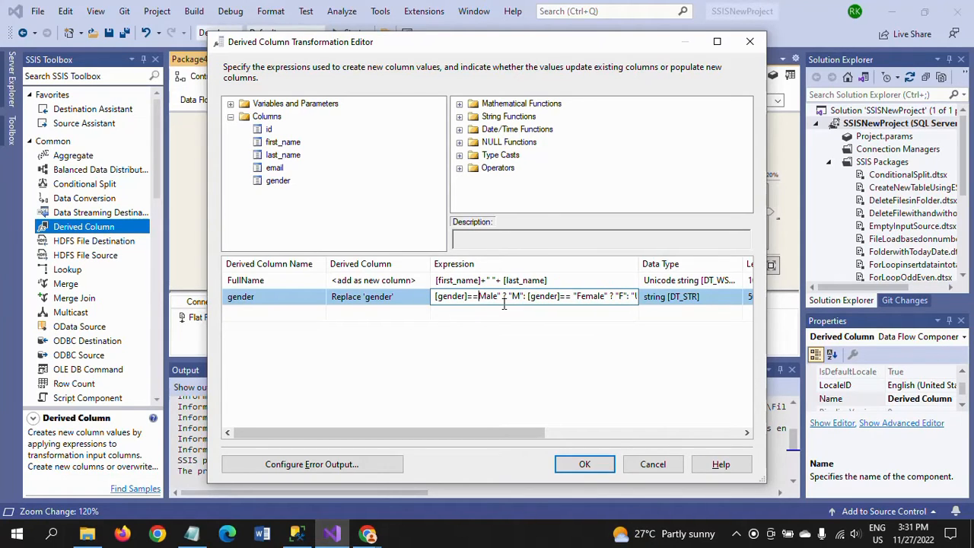
pyautogui.write('"')
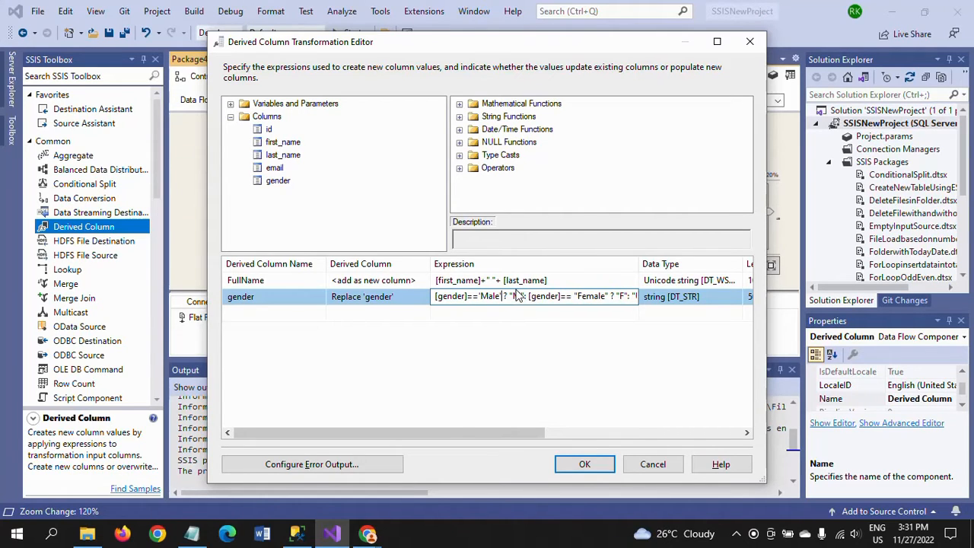
pyautogui.click(512, 332)
pyautogui.click(495, 286)
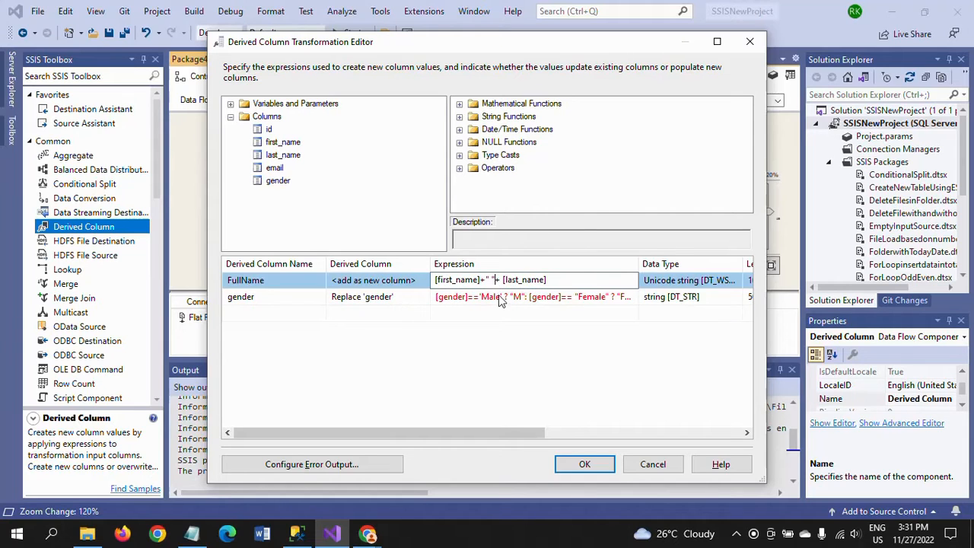
# Restore the double quotes around Male in the gender expression.
pyautogui.click(499, 296)
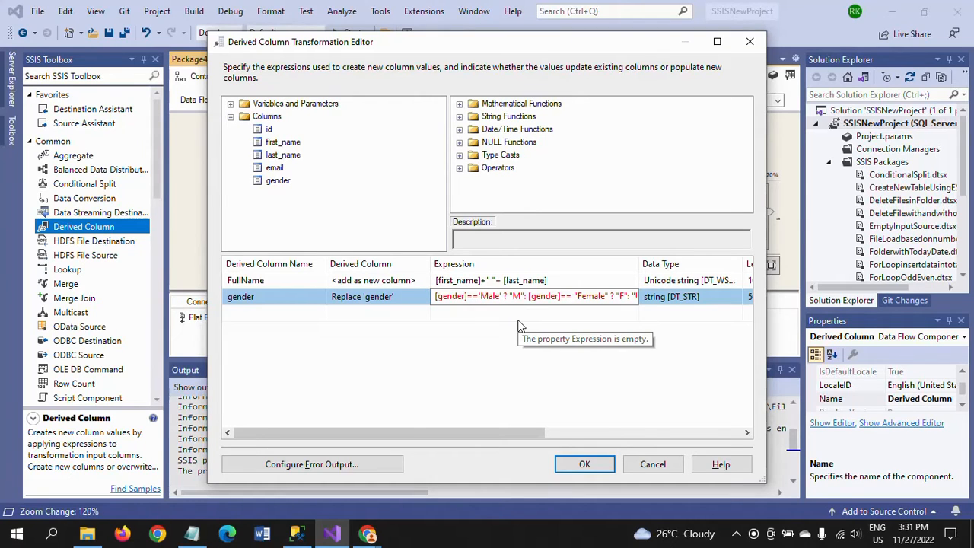
pyautogui.write('"')
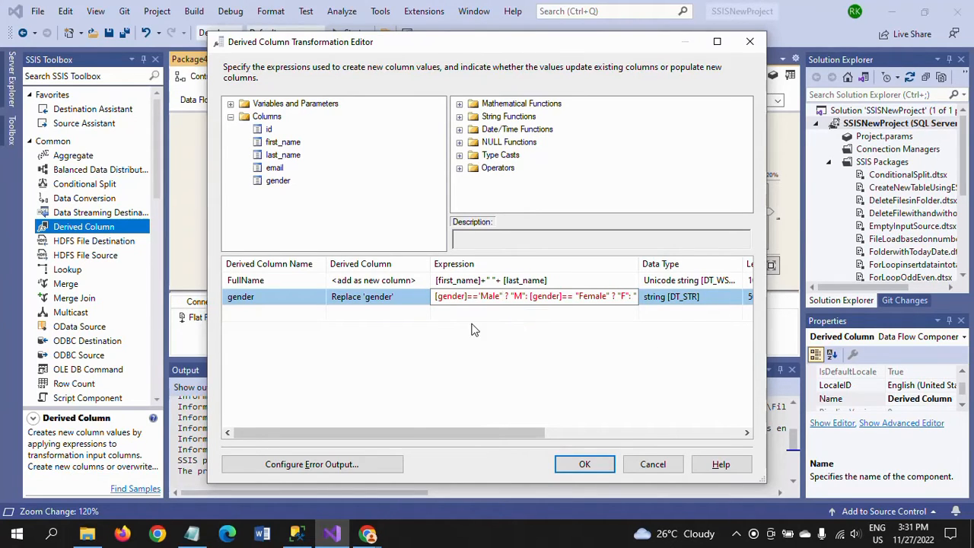
pyautogui.click(477, 297)
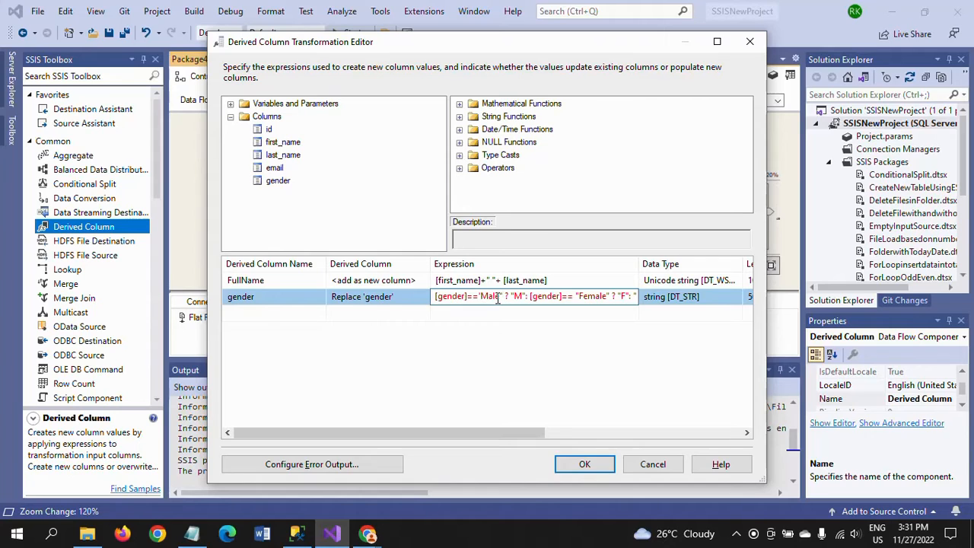
pyautogui.press('Delete')
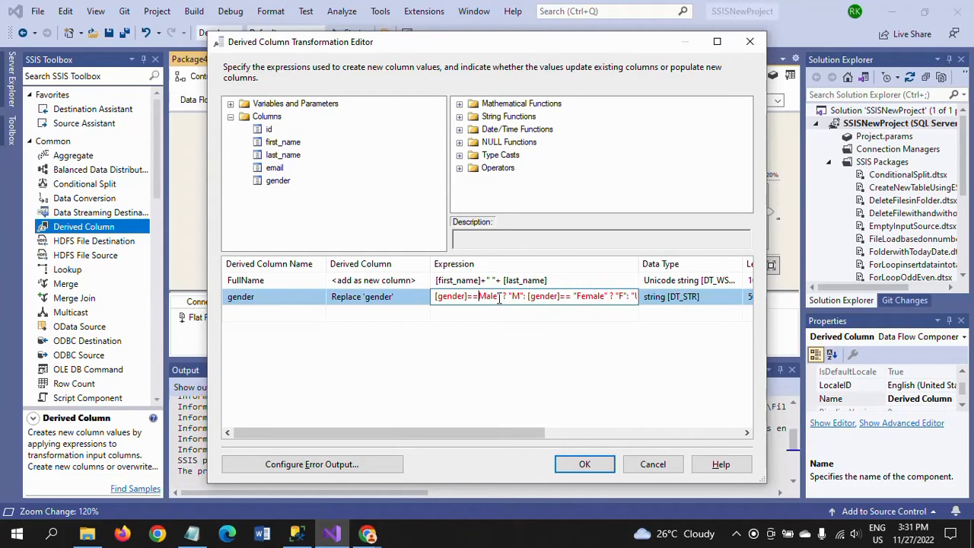
pyautogui.write('"')
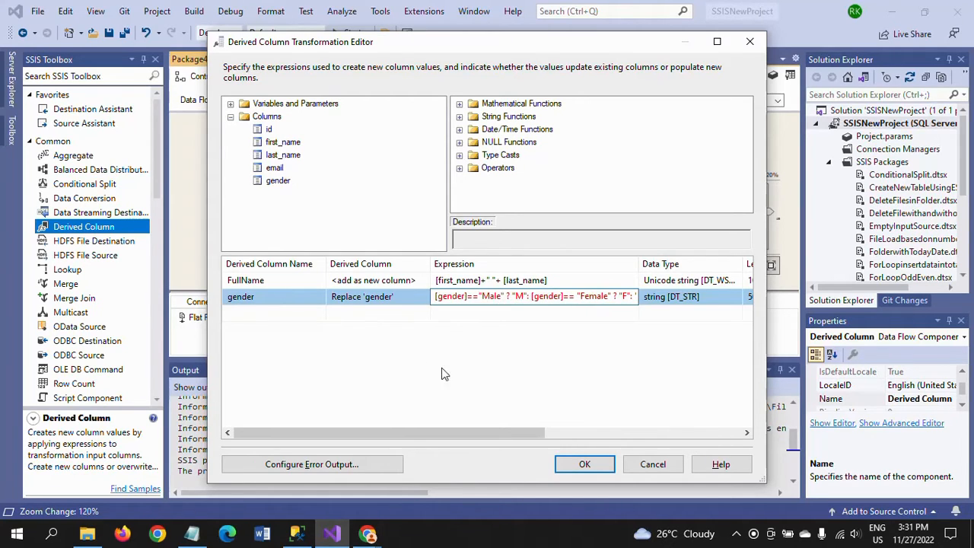
# Check the use-case list in Notepad again and define a third derived column entry as <add as new column>.
pyautogui.hotkey('alt', 'Tab')
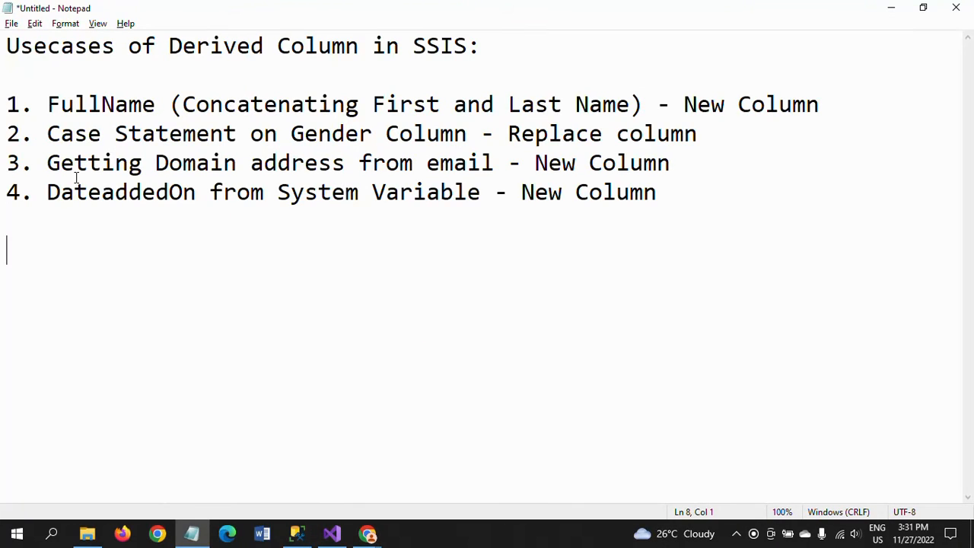
pyautogui.hotkey('alt', 'Tab')
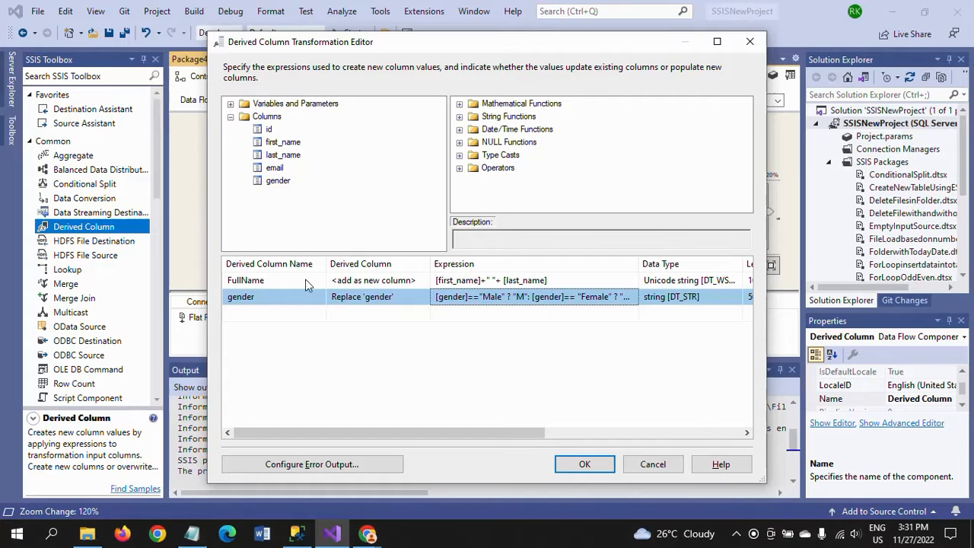
pyautogui.click(373, 314)
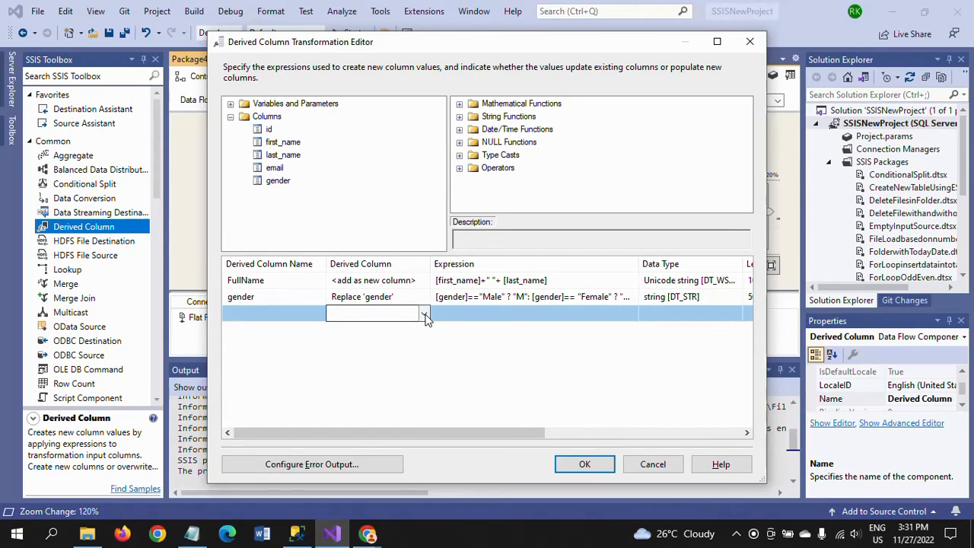
pyautogui.click(424, 314)
pyautogui.click(343, 328)
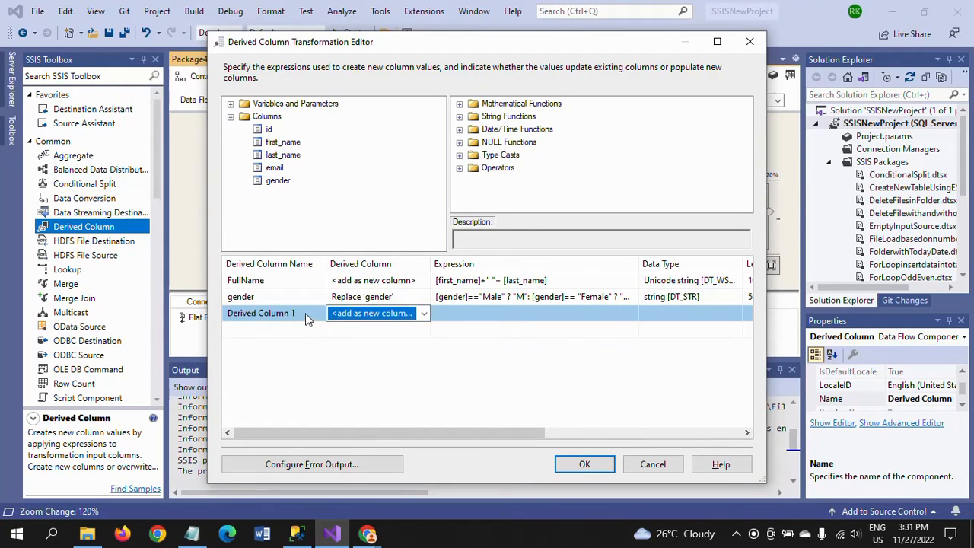
# Name the third derived column entry DomainAddress.
pyautogui.click(305, 314)
pyautogui.press('BackSpace')
pyautogui.press('BackSpace')
pyautogui.press('BackSpace')
pyautogui.press('BackSpace')
pyautogui.press('BackSpace')
pyautogui.press('BackSpace')
pyautogui.press('BackSpace')
pyautogui.press('BackSpace')
pyautogui.press('BackSpace')
pyautogui.press('BackSpace')
pyautogui.press('BackSpace')
pyautogui.press('BackSpace')
pyautogui.press('BackSpace')
pyautogui.press('BackSpace')
pyautogui.press('BackSpace')
pyautogui.press('BackSpace')
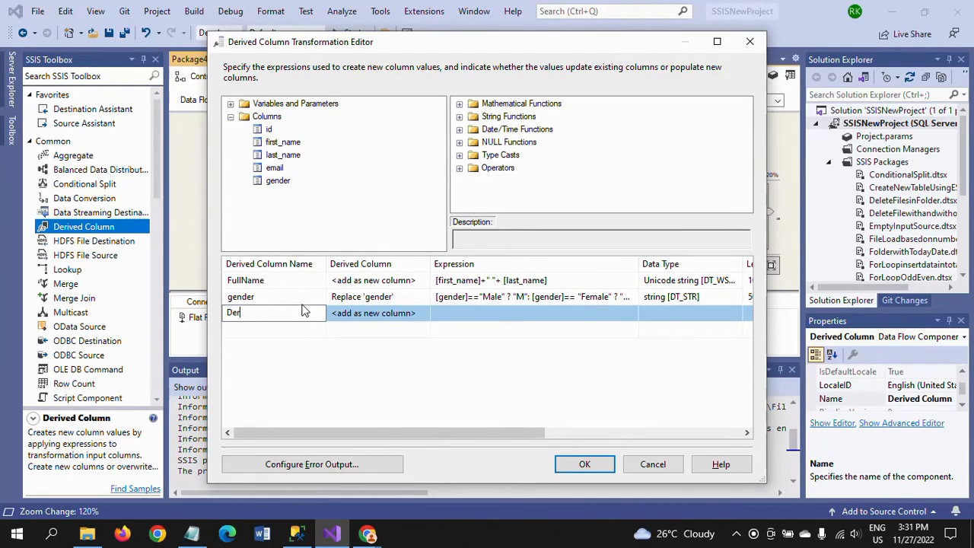
pyautogui.write('DomainAddress')
pyautogui.click(305, 355)
# Change the third derived column's name to DomainName.
pyautogui.click(286, 314)
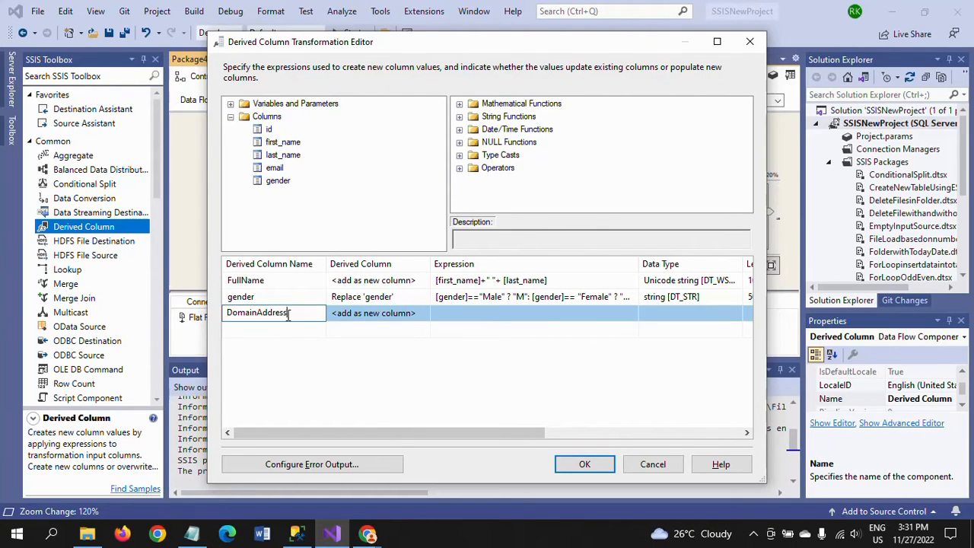
pyautogui.press('BackSpace')
pyautogui.press('BackSpace')
pyautogui.press('BackSpace')
pyautogui.press('BackSpace')
pyautogui.press('BackSpace')
pyautogui.press('BackSpace')
pyautogui.press('BackSpace')
pyautogui.press('BackSpace')
pyautogui.press('BackSpace')
pyautogui.write('inName')
pyautogui.click(284, 291)
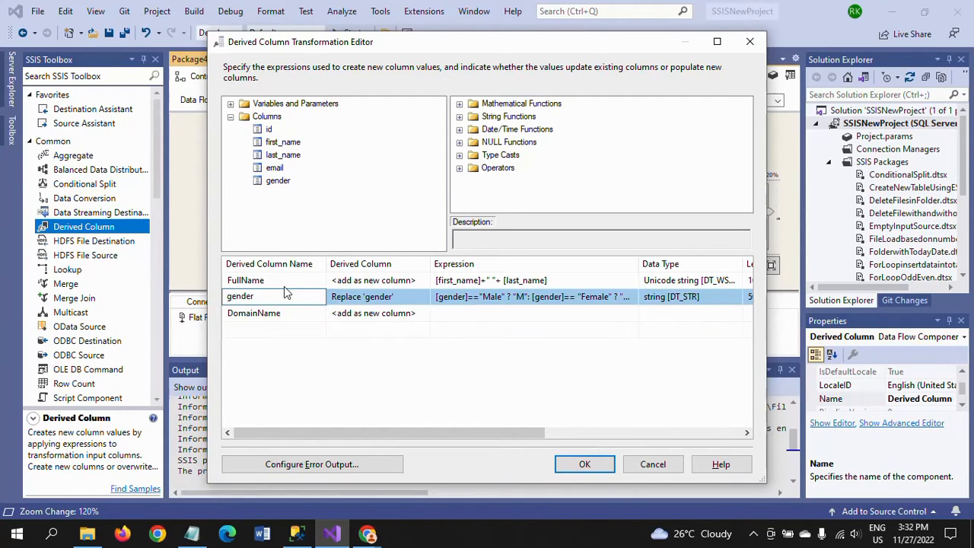
# Rename the gender entry to Gender with a capital G.
pyautogui.press('Home')
pyautogui.press('Delete')
pyautogui.write('G')
pyautogui.click(310, 368)
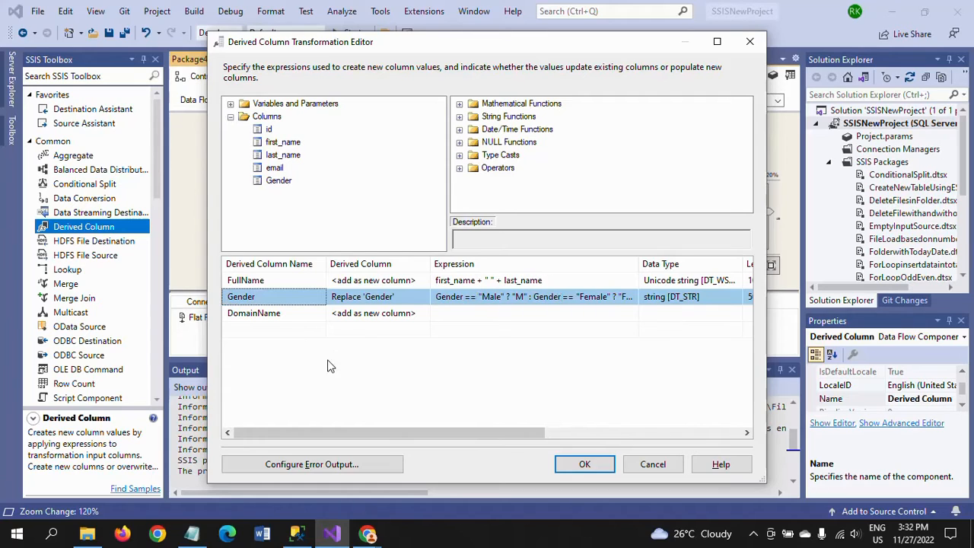
# Insert the email column into the DomainName expression and place the SUBSTRING function in front of it.
pyautogui.click(454, 316)
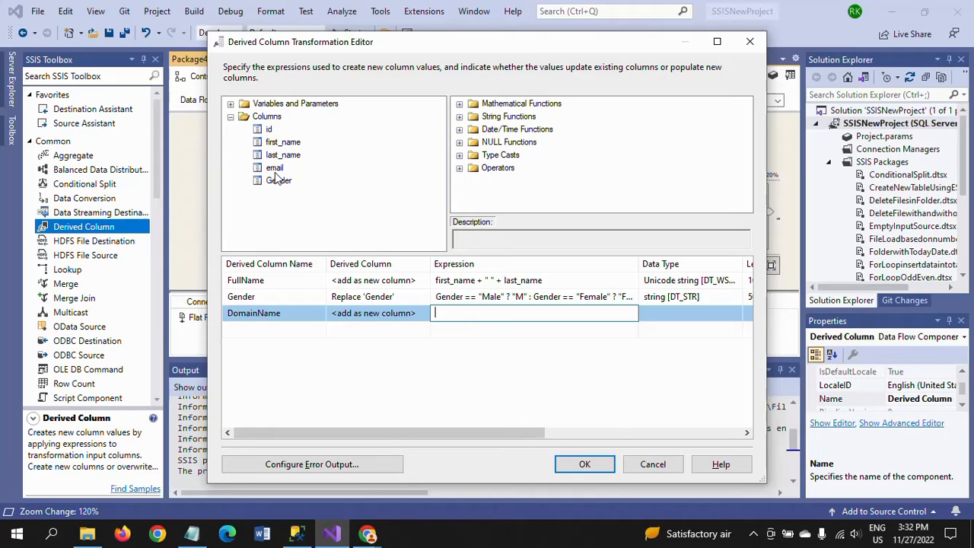
pyautogui.moveTo(275, 168); pyautogui.dragTo(468, 314)
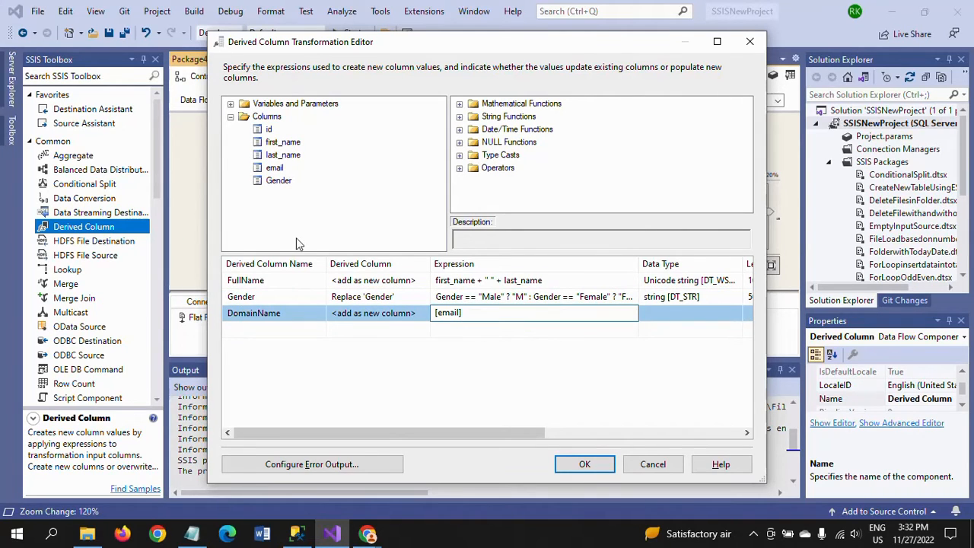
pyautogui.click(459, 116)
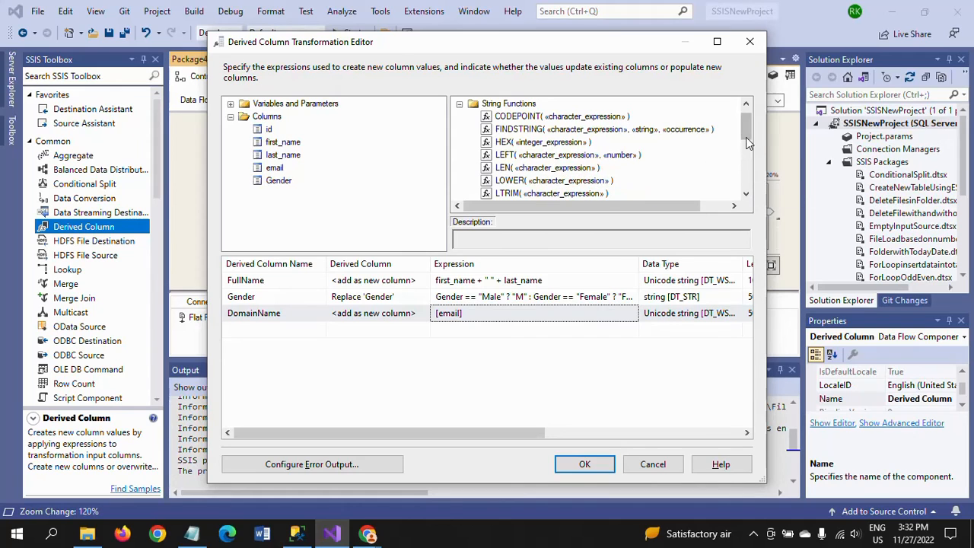
pyautogui.moveTo(747, 137); pyautogui.dragTo(747, 158)
pyautogui.moveTo(586, 194); pyautogui.dragTo(437, 323)
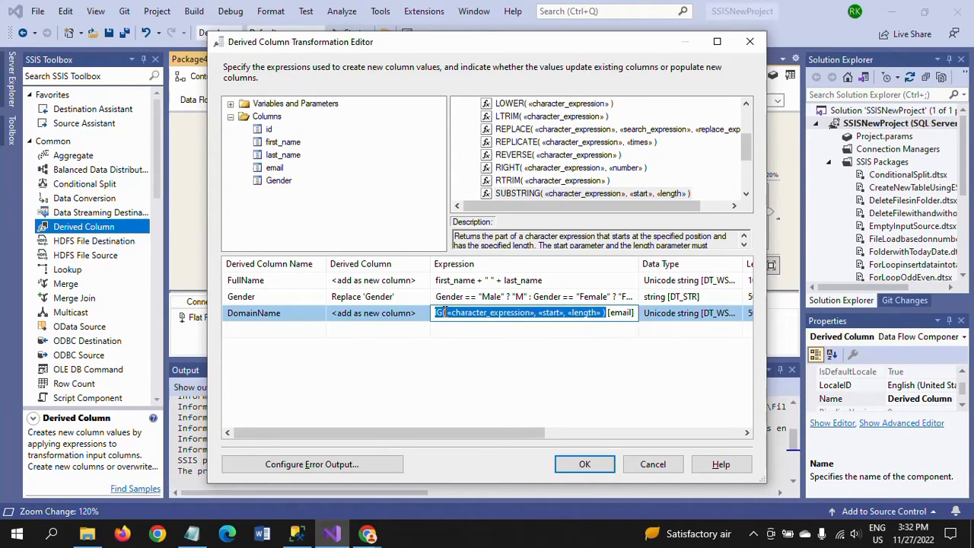
# Remove SUBSTRING's placeholder arguments and extra spaces so the DomainName expression reads SUBSTRING([email],.
pyautogui.hotkey('shift', 'Right')
pyautogui.hotkey('shift', 'Right')
pyautogui.hotkey('shift', 'Right')
pyautogui.hotkey('shift', 'Right')
pyautogui.hotkey('shift', 'Right')
pyautogui.hotkey('shift', 'Right')
pyautogui.hotkey('shift', 'Right')
pyautogui.hotkey('shift', 'Right')
pyautogui.hotkey('shift', 'Right')
pyautogui.hotkey('shift', 'Right')
pyautogui.hotkey('shift', 'Right')
pyautogui.hotkey('shift', 'Right')
pyautogui.hotkey('shift', 'Right')
pyautogui.hotkey('shift', 'Right')
pyautogui.hotkey('shift', 'Right')
pyautogui.hotkey('shift', 'Right')
pyautogui.hotkey('shift', 'Right')
pyautogui.hotkey('shift', 'Right')
pyautogui.hotkey('shift', 'Right')
pyautogui.hotkey('shift', 'Right')
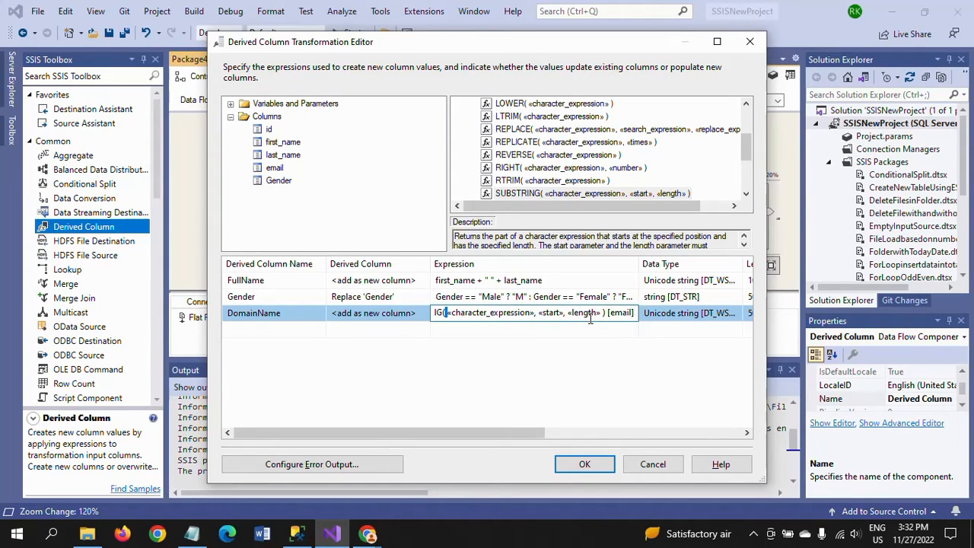
pyautogui.hotkey('shift', 'Right')
pyautogui.hotkey('shift', 'Right')
pyautogui.hotkey('shift', 'Right')
pyautogui.hotkey('shift', 'Right')
pyautogui.hotkey('shift', 'Right')
pyautogui.hotkey('shift', 'Right')
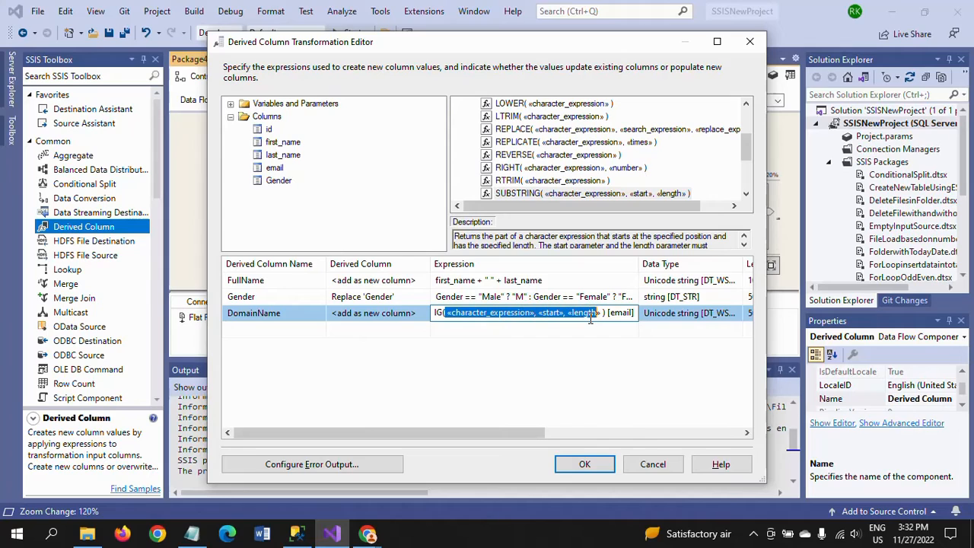
pyautogui.press('Delete')
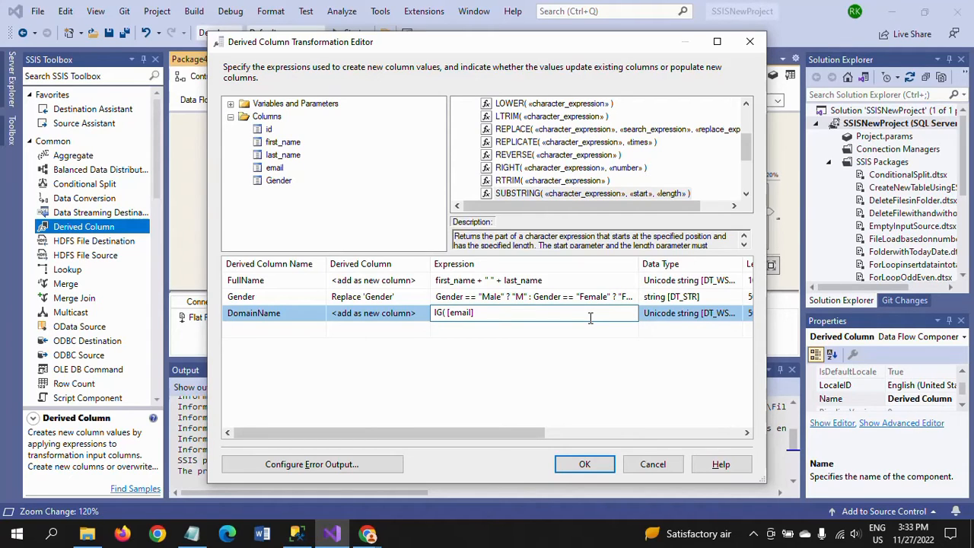
pyautogui.press('Delete')
pyautogui.click(494, 317)
# Append the FINDSTRING function as SUBSTRING's start argument and clear its placeholder arguments.
pyautogui.moveTo(748, 158); pyautogui.dragTo(748, 135)
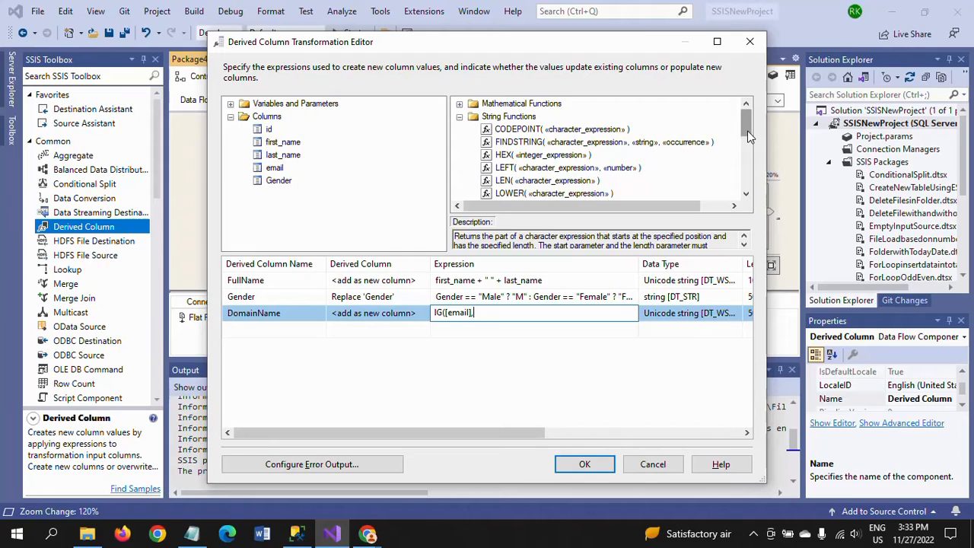
pyautogui.click(546, 144)
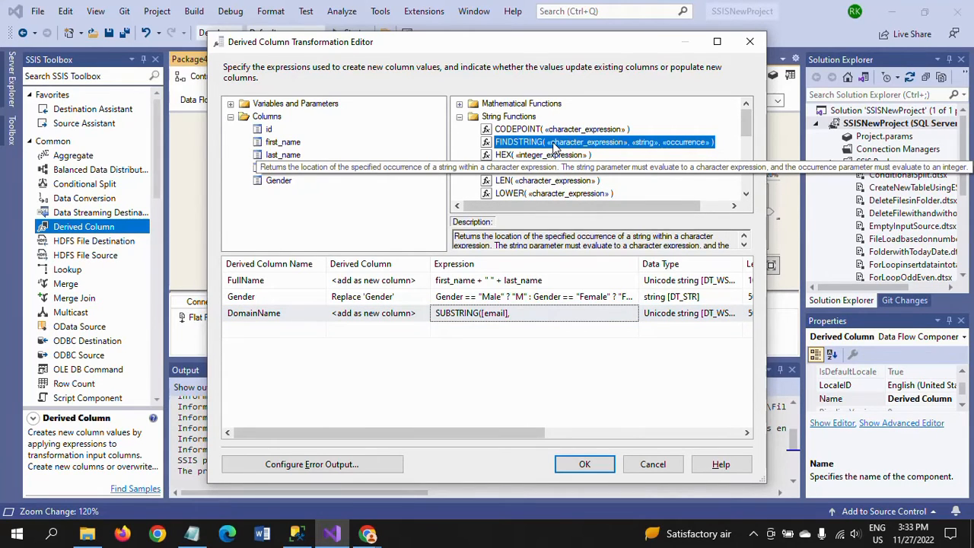
pyautogui.moveTo(554, 147); pyautogui.dragTo(531, 326)
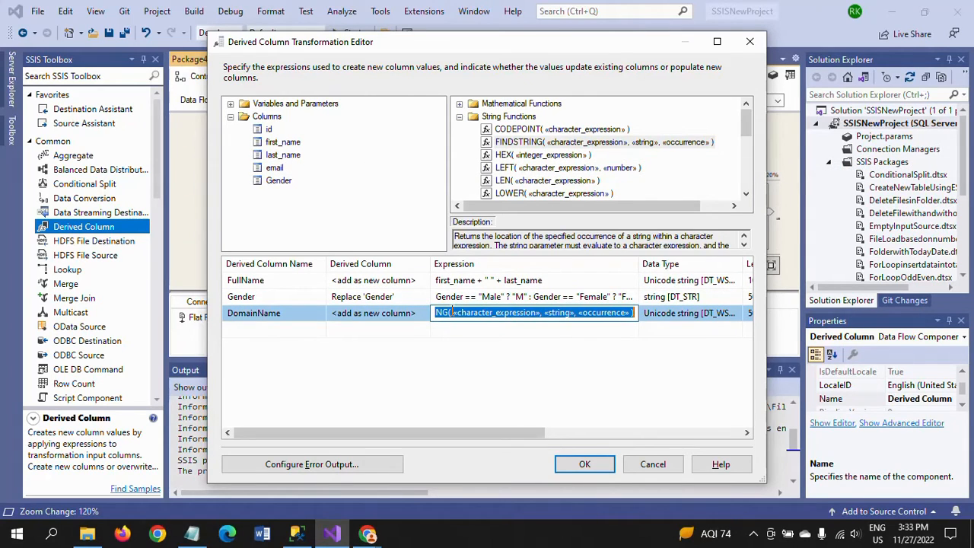
pyautogui.click(452, 313)
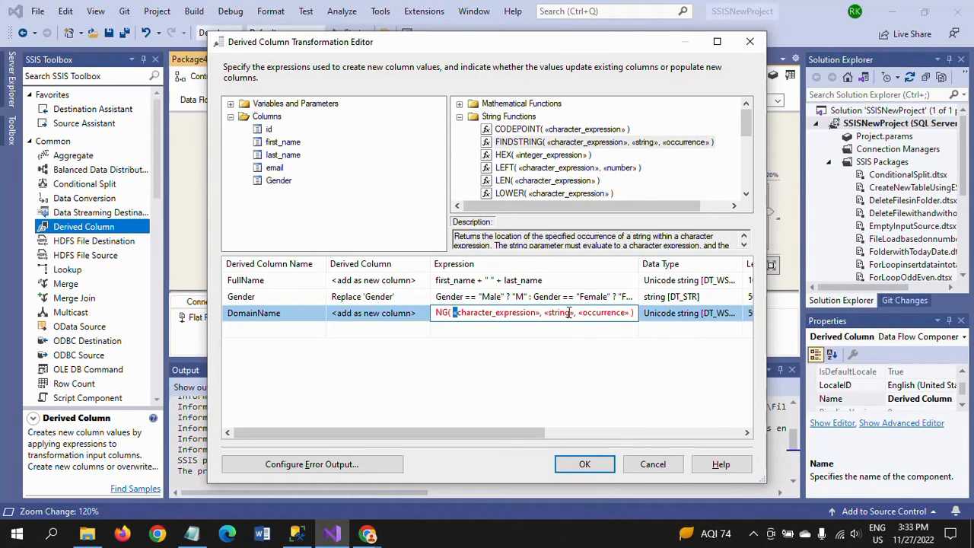
pyautogui.hotkey('shift', 'End')
pyautogui.hotkey('shift', 'Left')
pyautogui.hotkey('shift', 'Left')
pyautogui.press('BackSpace')
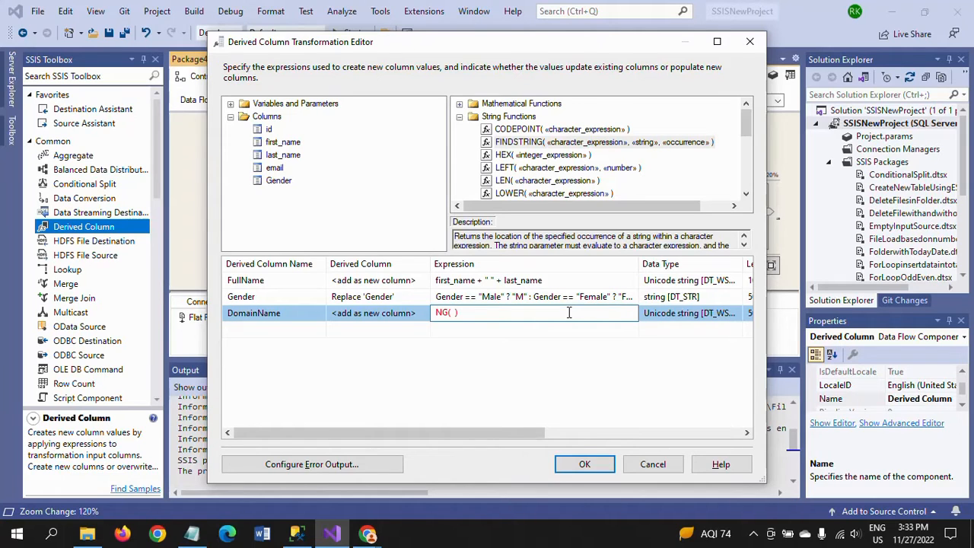
# Insert the email column as FINDSTRING's first argument and remove the spaces before it.
pyautogui.moveTo(274, 167); pyautogui.dragTo(563, 319)
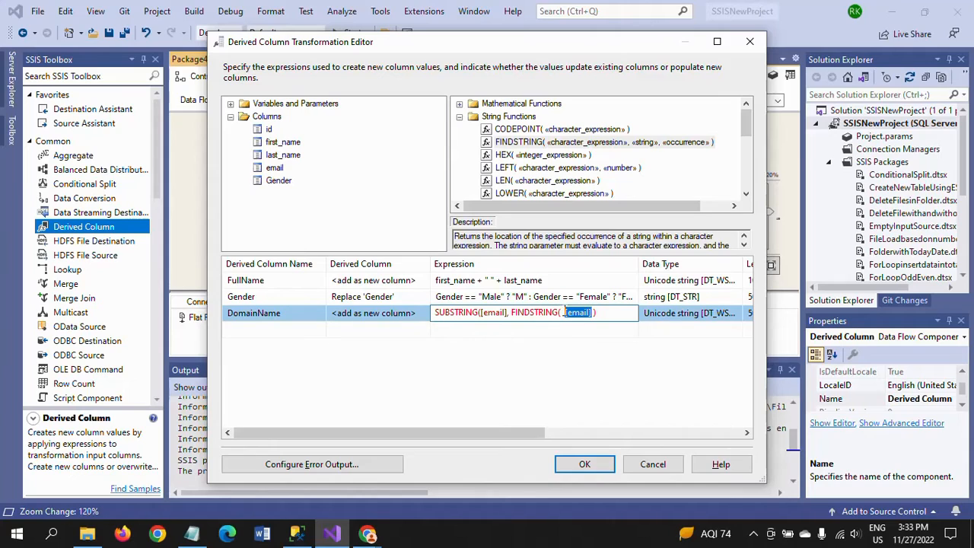
pyautogui.click(563, 312)
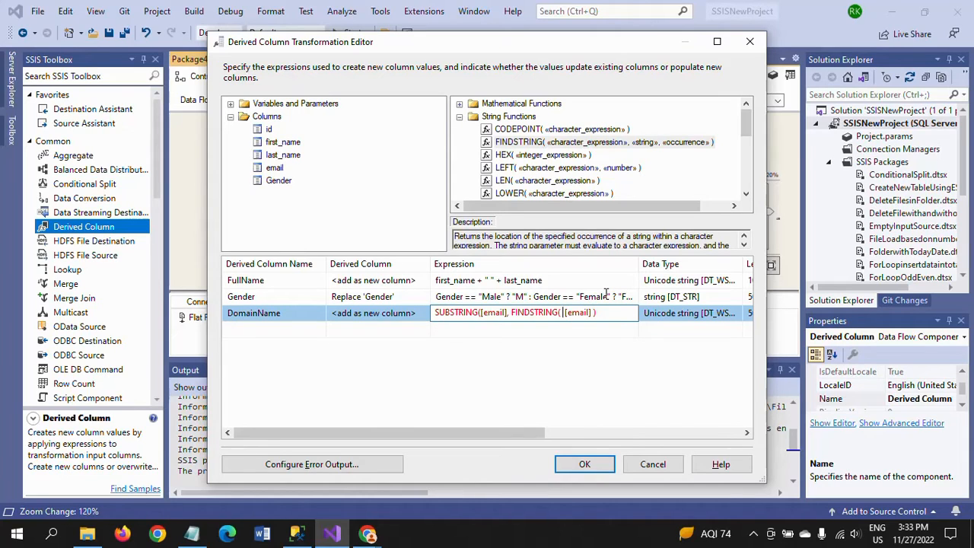
pyautogui.press('BackSpace')
pyautogui.press('BackSpace')
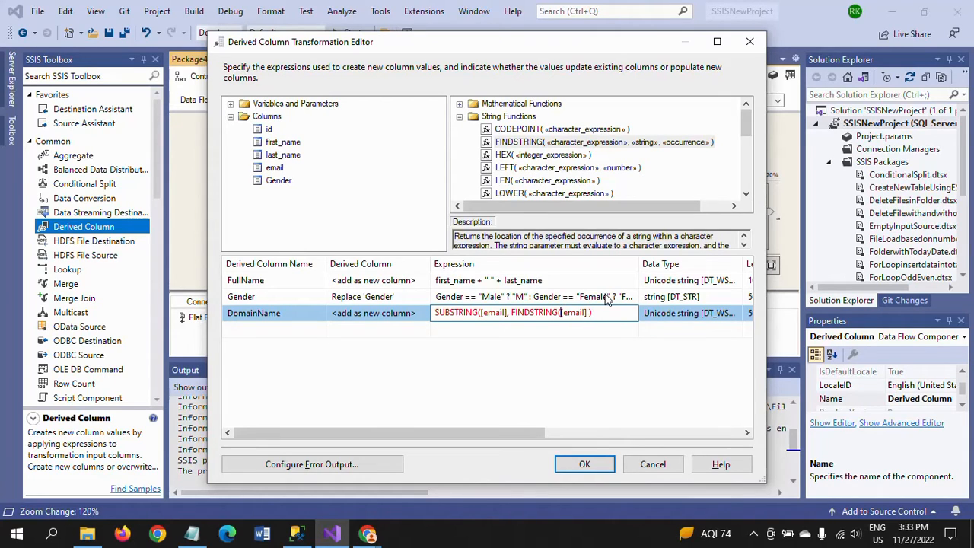
# Complete the FINDSTRING call with search string "@" and occurrence 1, followed by +1 and a comma.
pyautogui.click(588, 312)
pyautogui.press('BackSpace')
pyautogui.write(', ""')
pyautogui.press('Left')
pyautogui.write('@')
pyautogui.press('Right')
pyautogui.write(',1)+1,')
# Append the LEN function as SUBSTRING's length argument and clear its placeholder.
pyautogui.moveTo(547, 180); pyautogui.dragTo(639, 322)
pyautogui.moveTo(543, 313); pyautogui.dragTo(632, 313)
pyautogui.press('Delete')
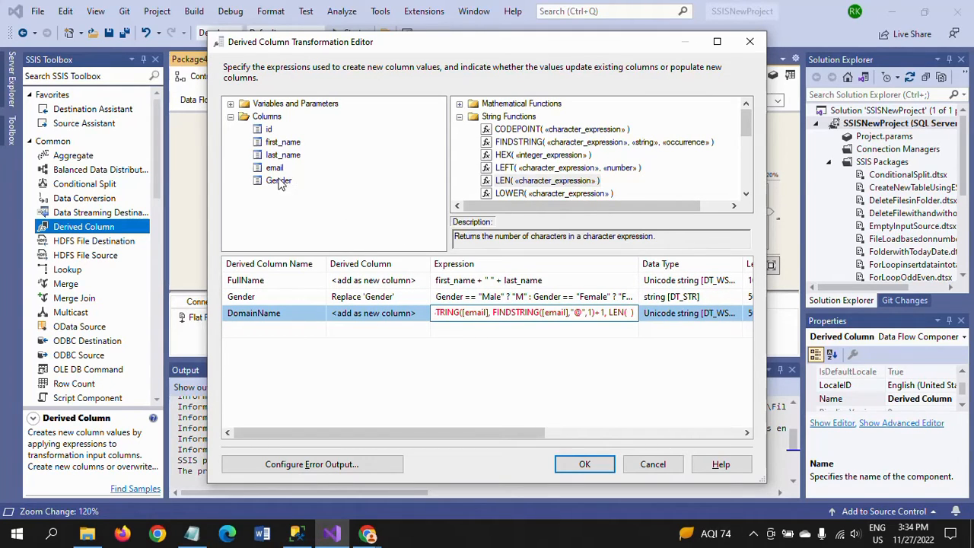
# Insert the email column into LEN, remove the extra spaces, and close the SUBSTRING expression with a parenthesis.
pyautogui.moveTo(278, 180); pyautogui.dragTo(632, 315)
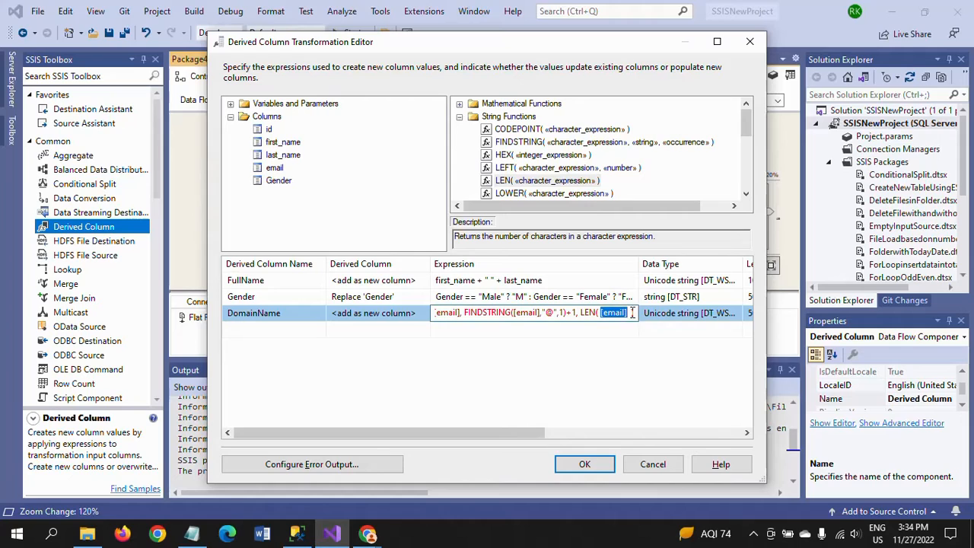
pyautogui.click(631, 312)
pyautogui.press('BackSpace')
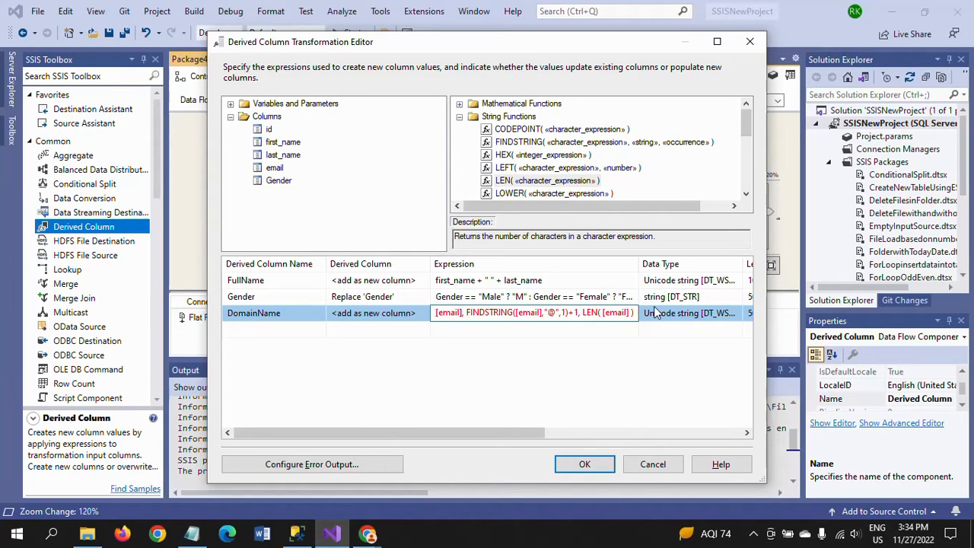
pyautogui.press('Delete')
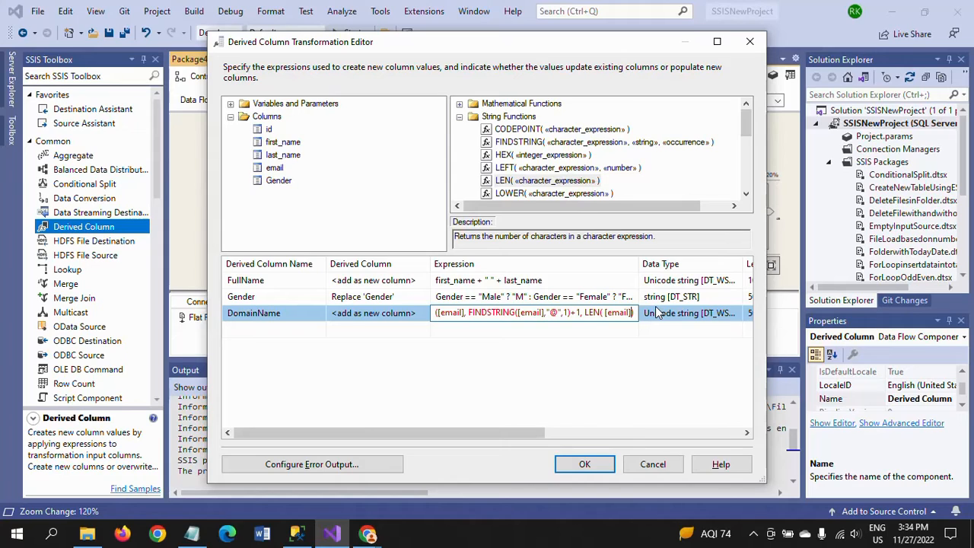
pyautogui.click(602, 312)
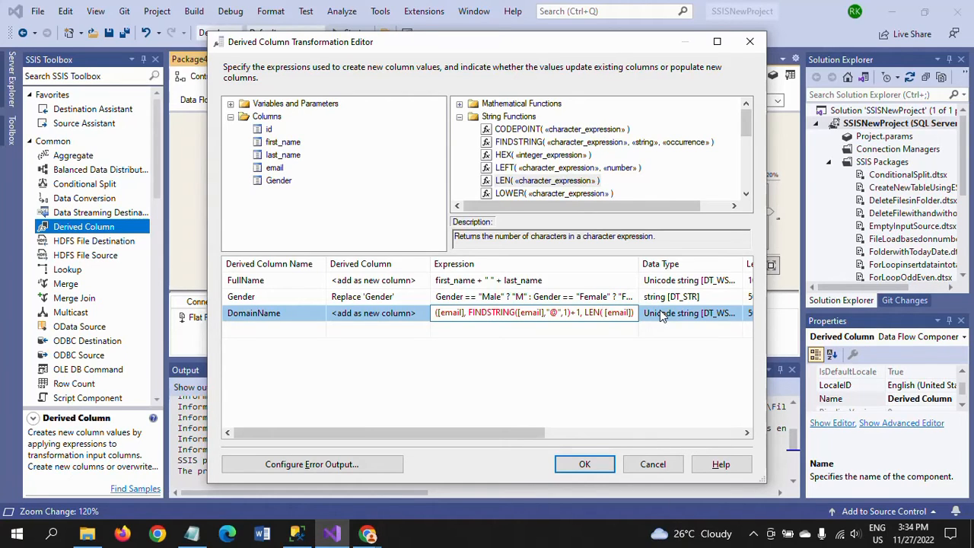
pyautogui.press('Delete')
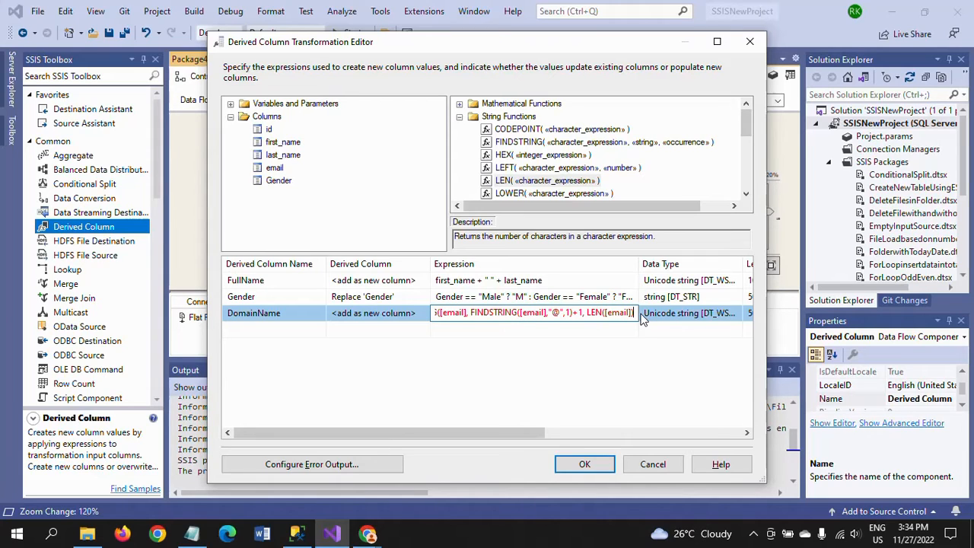
pyautogui.write(')')
pyautogui.click(525, 297)
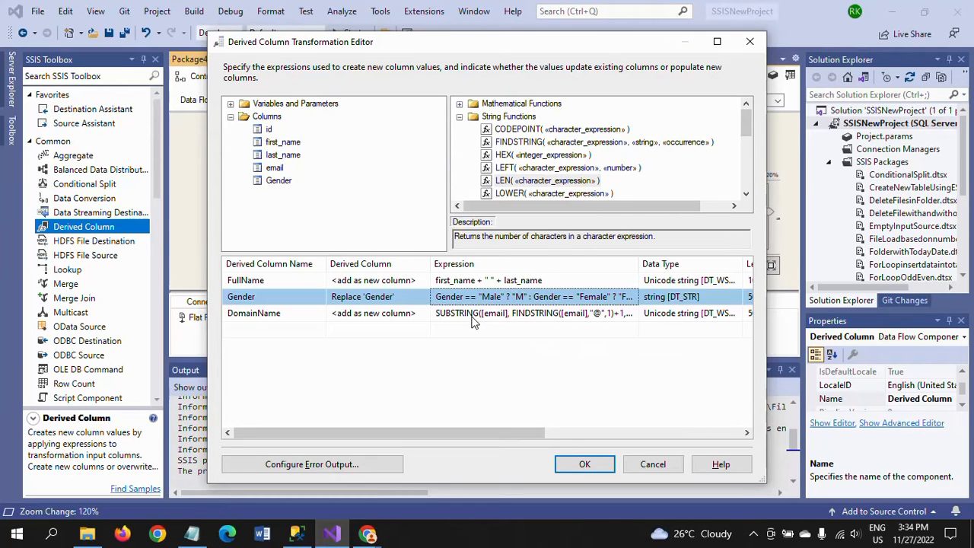
pyautogui.click(472, 316)
# Check the use-case list in Notepad and add a fourth derived column entry named AddedOn.
pyautogui.hotkey('alt', 'Tab')
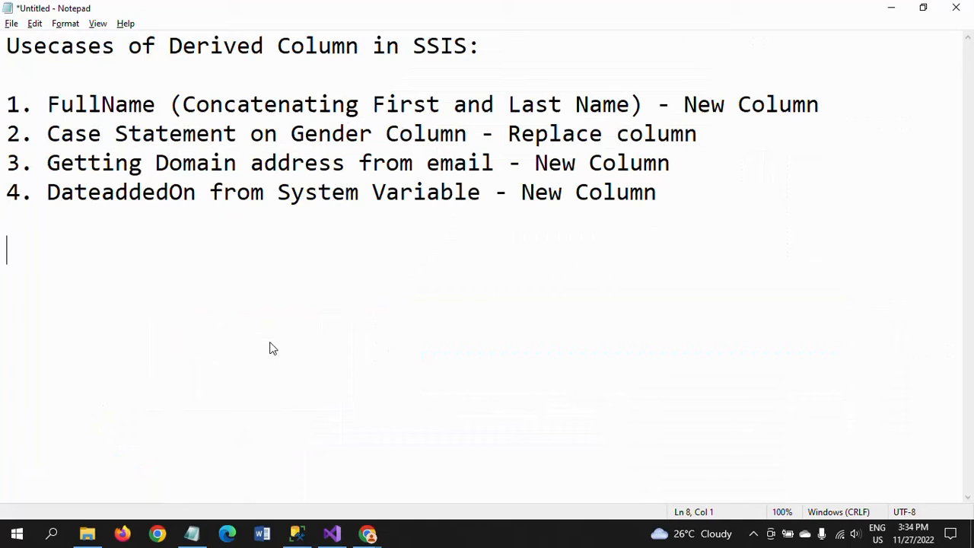
pyautogui.hotkey('alt', 'Tab')
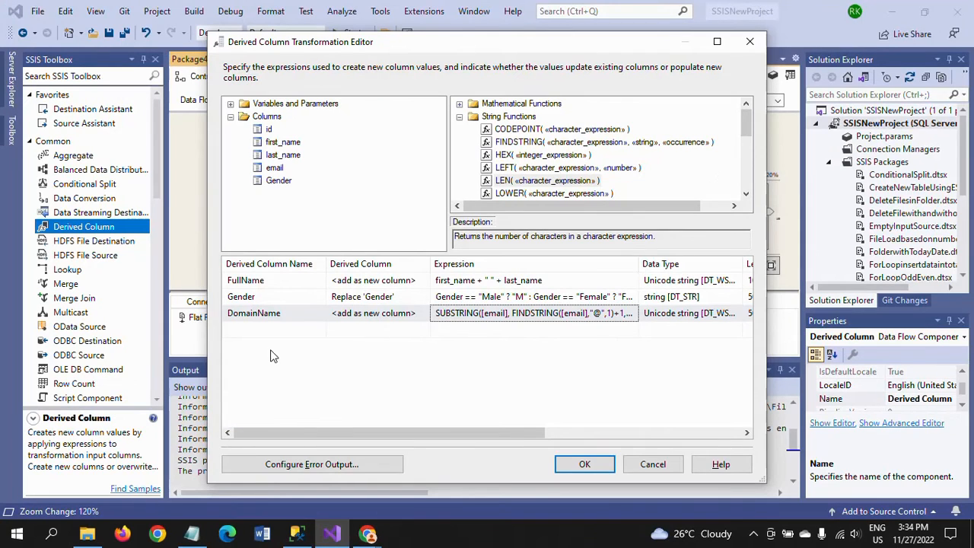
pyautogui.click(260, 328)
pyautogui.write('AddedOn')
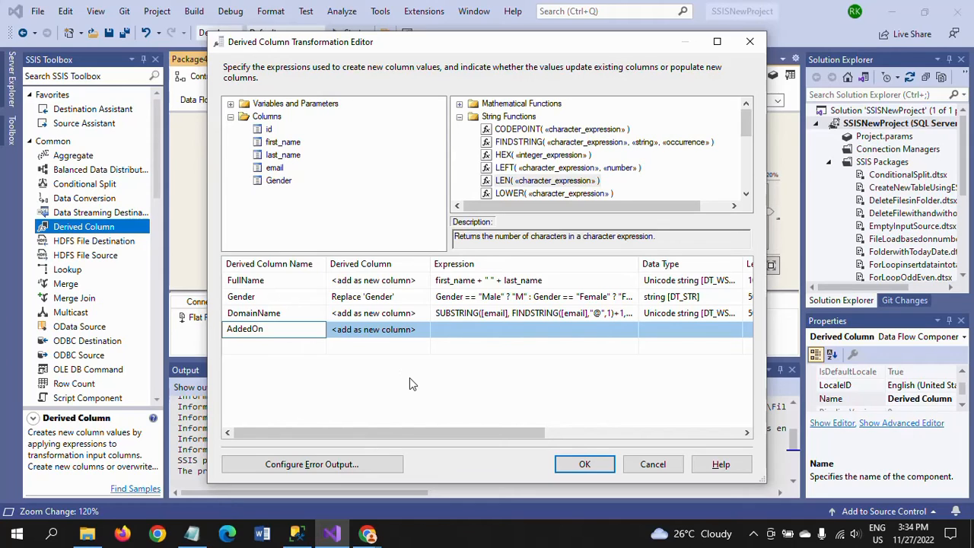
pyautogui.click(410, 378)
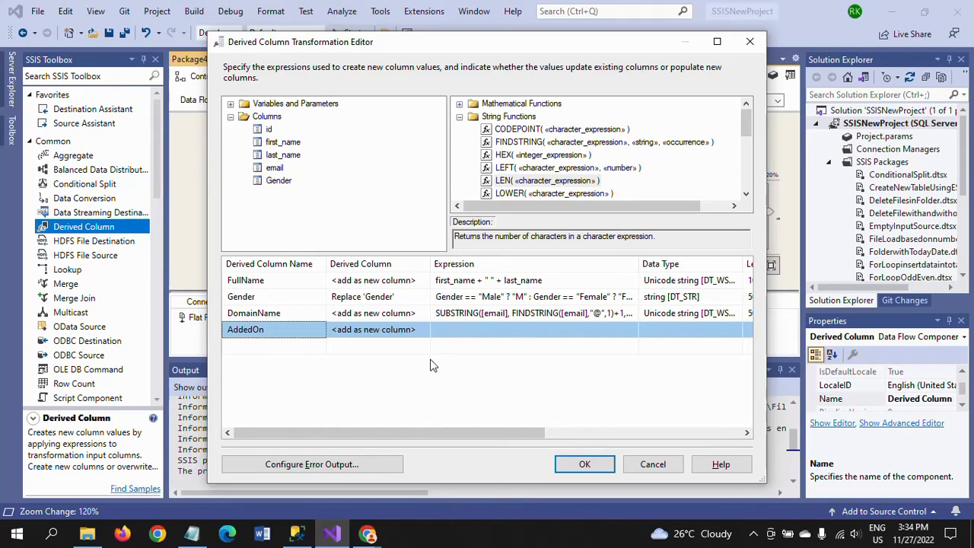
# Set the AddedOn expression to the system variable System::CreationDate.
pyautogui.click(229, 116)
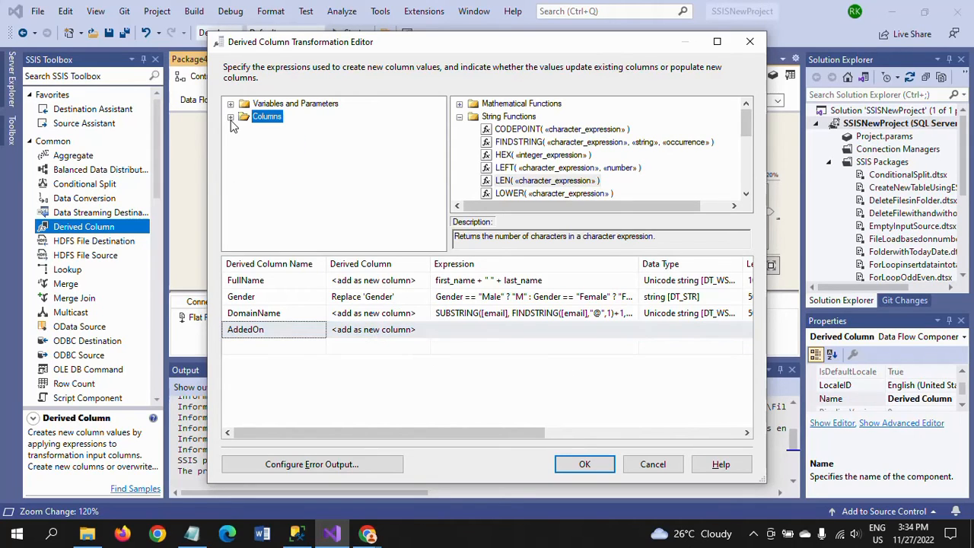
pyautogui.click(229, 103)
pyautogui.click(249, 128)
pyautogui.click(244, 116)
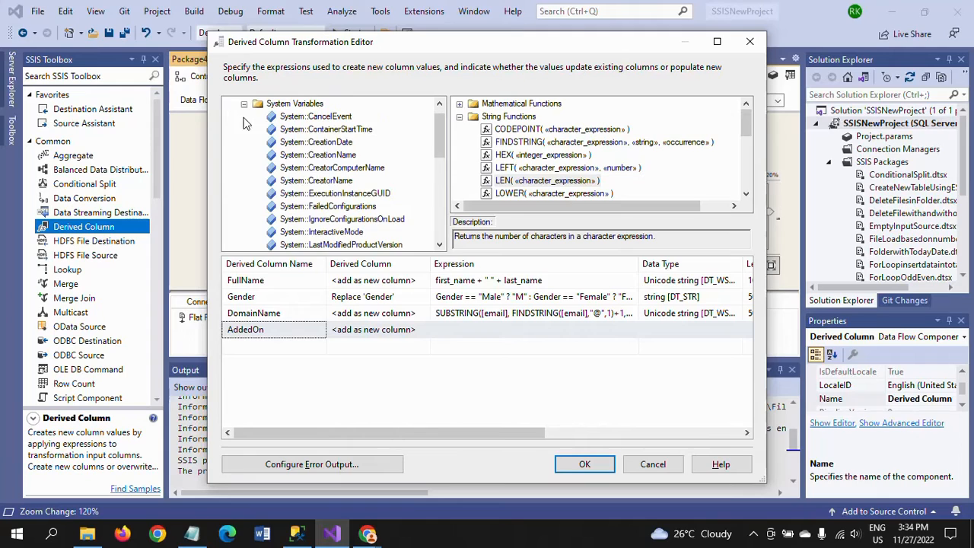
pyautogui.click(467, 332)
pyautogui.moveTo(468, 337); pyautogui.dragTo(468, 340)
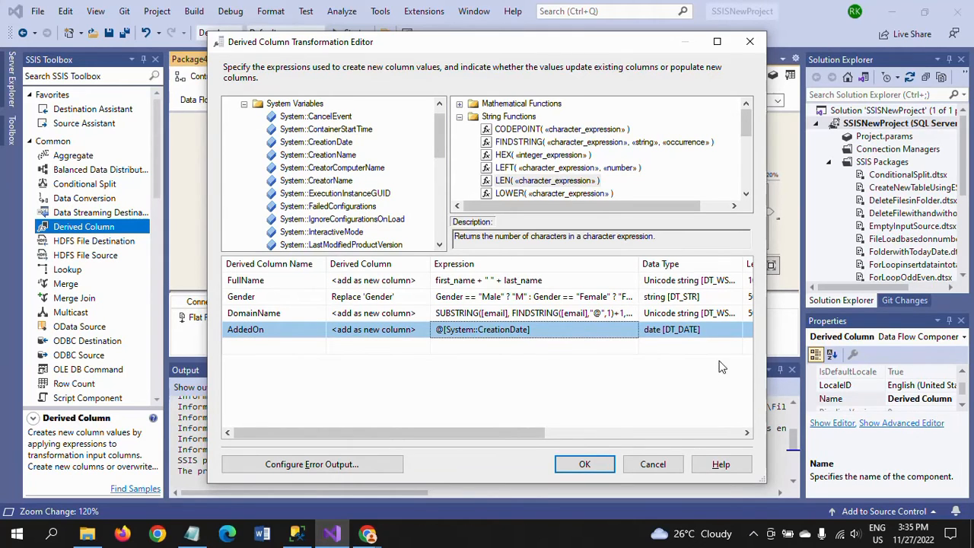
# Review the FullName, Gender and DomainName expressions and accept the Derived Column settings.
pyautogui.click(522, 297)
pyautogui.click(547, 281)
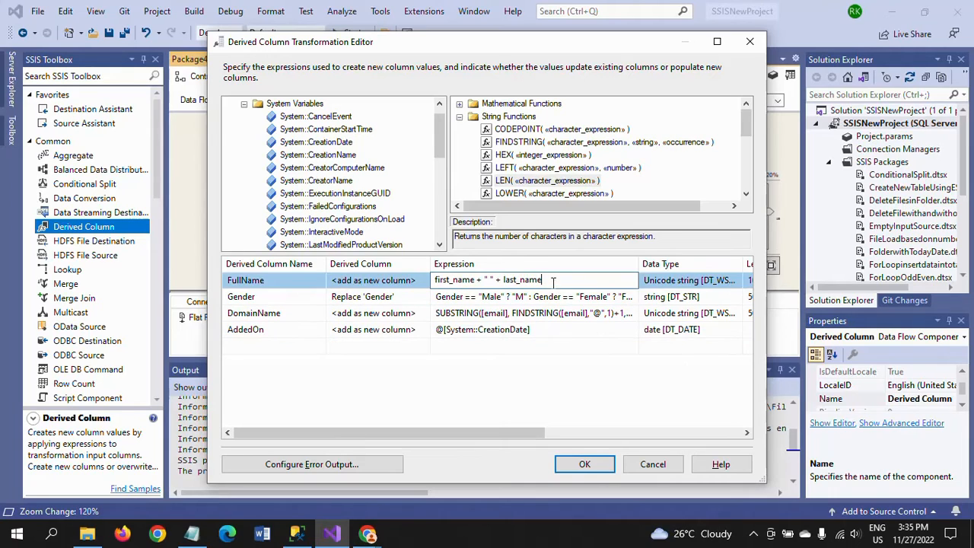
pyautogui.click(568, 296)
pyautogui.click(573, 314)
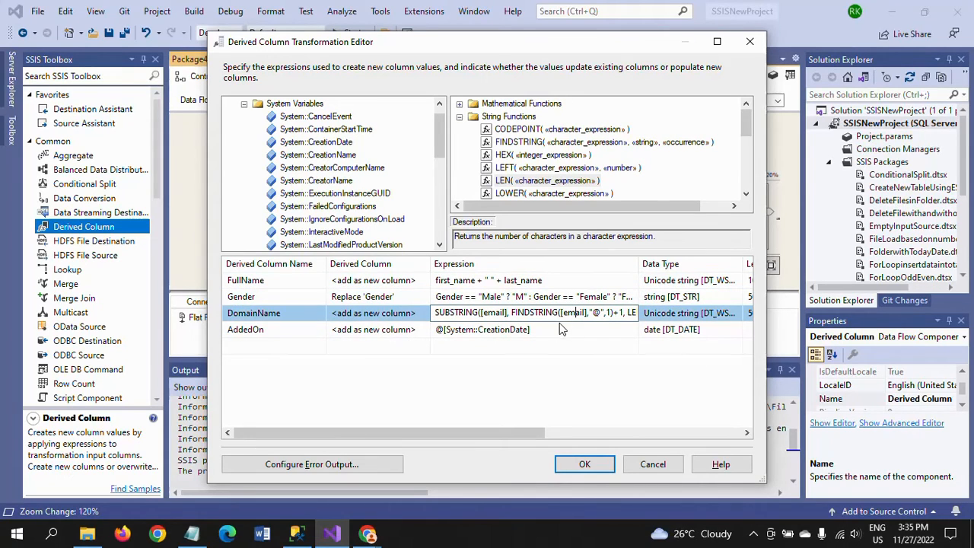
pyautogui.click(586, 466)
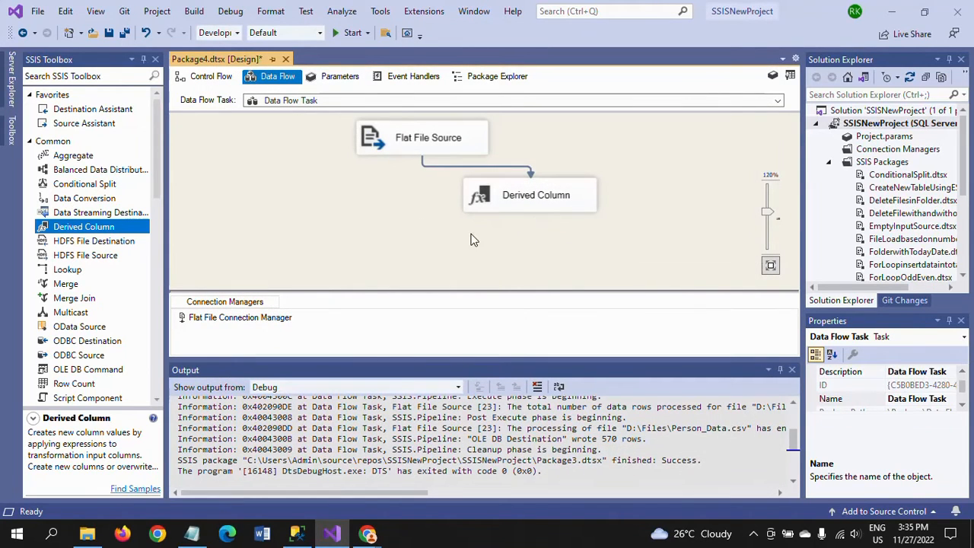
# Move the Derived Column transformation farther from the Flat File Source and add an OLE DB Destination to the data flow.
pyautogui.moveTo(527, 208); pyautogui.dragTo(574, 224)
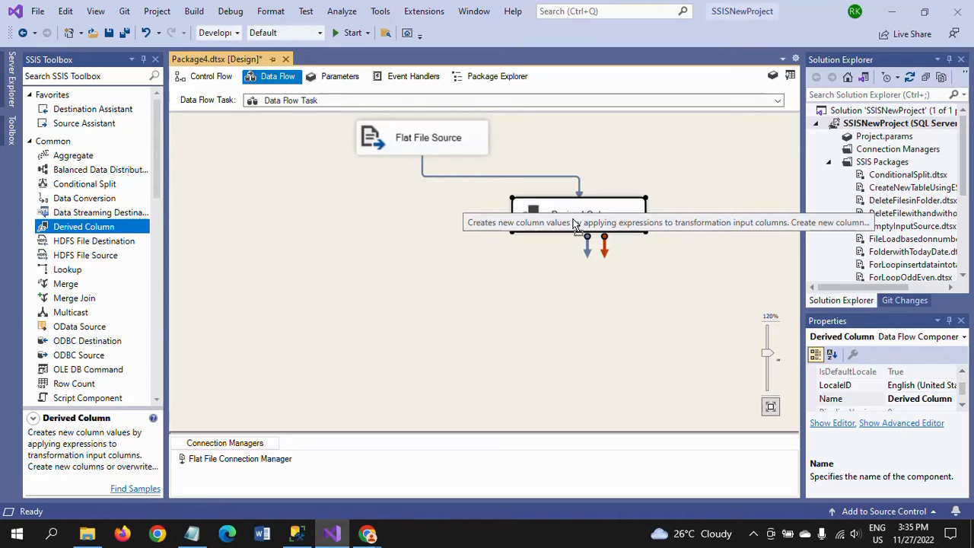
pyautogui.click(283, 303)
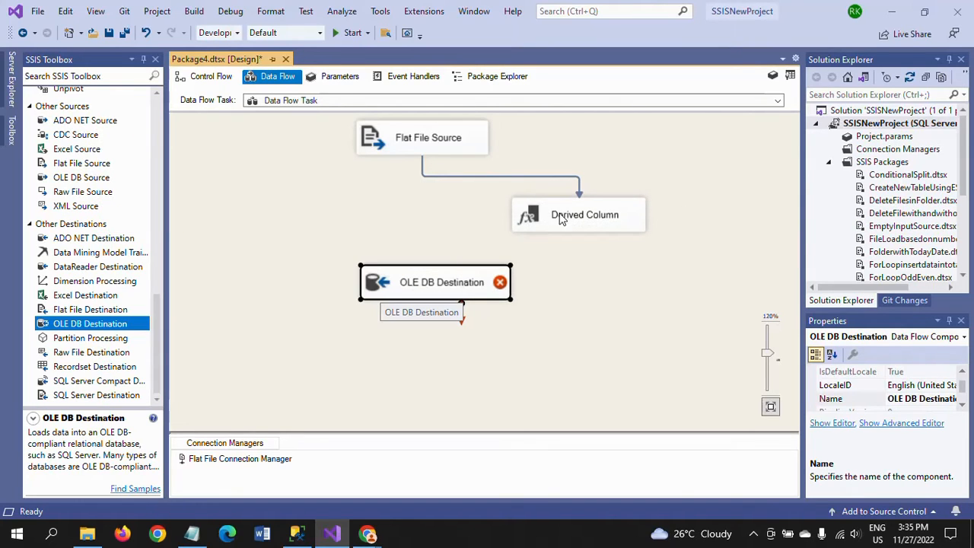
# Connect the Derived Column output to the OLE DB Destination and set the destination's connection manager to ADMIN.Sample.
pyautogui.click(560, 218)
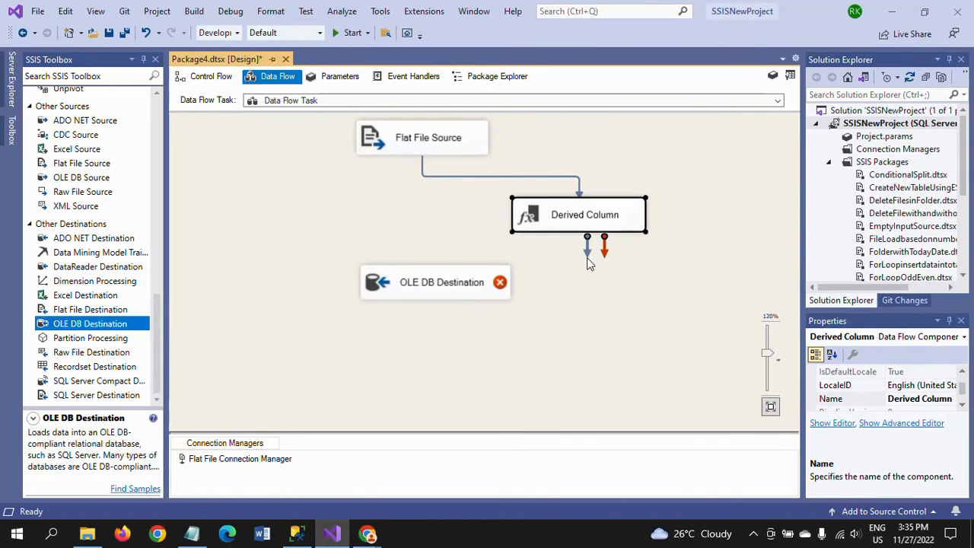
pyautogui.moveTo(588, 254); pyautogui.dragTo(410, 297)
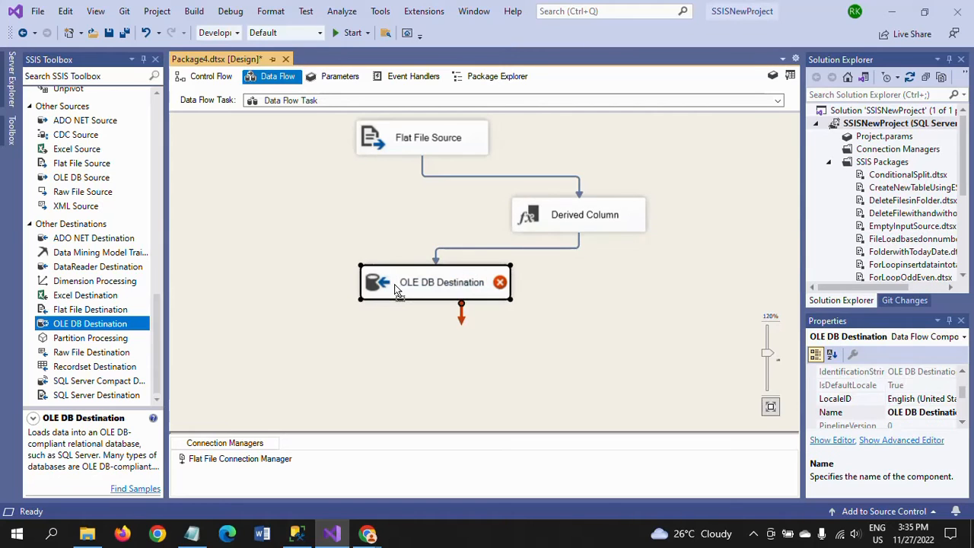
pyautogui.doubleClick(394, 284)
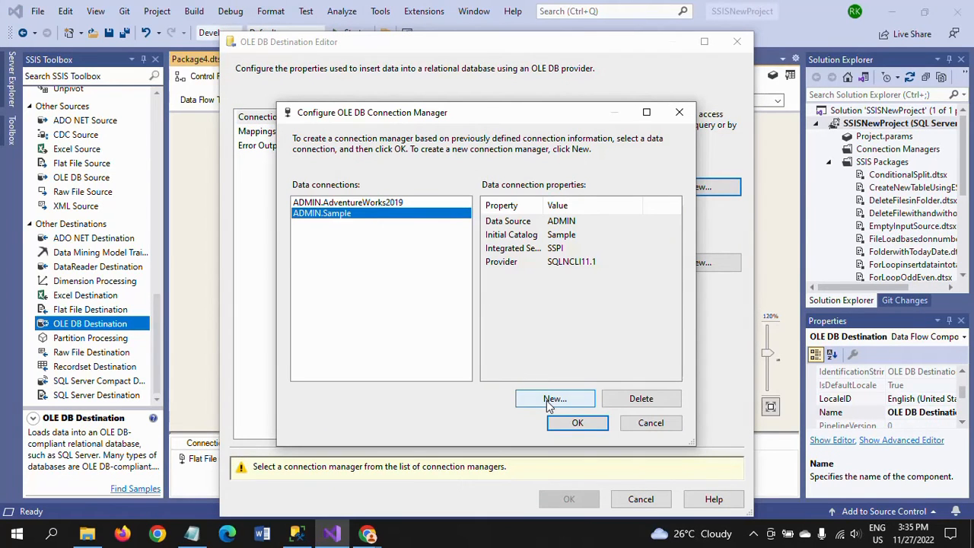
pyautogui.click(577, 423)
# Create a new destination table from the generated CREATE TABLE statement, naming it Person_tbl.
pyautogui.click(644, 263)
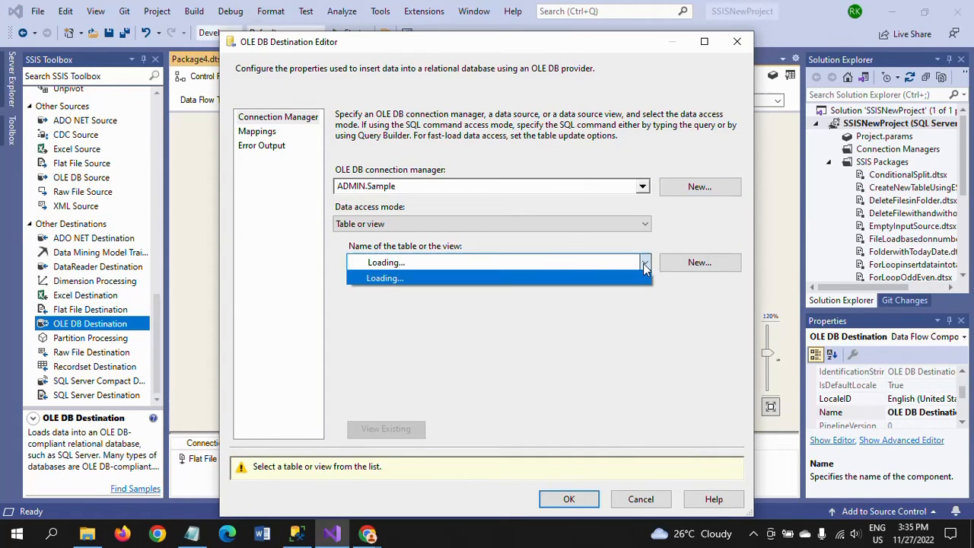
pyautogui.click(528, 279)
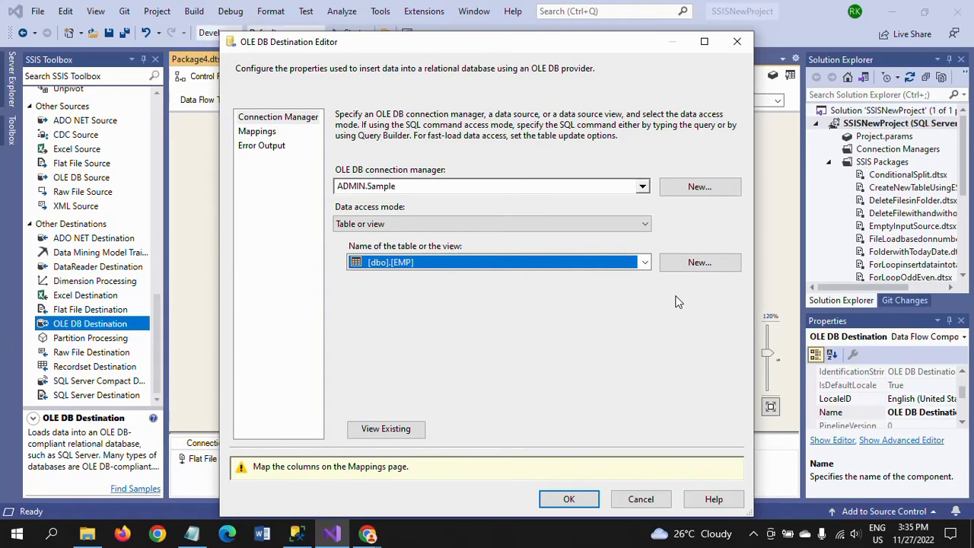
pyautogui.click(699, 263)
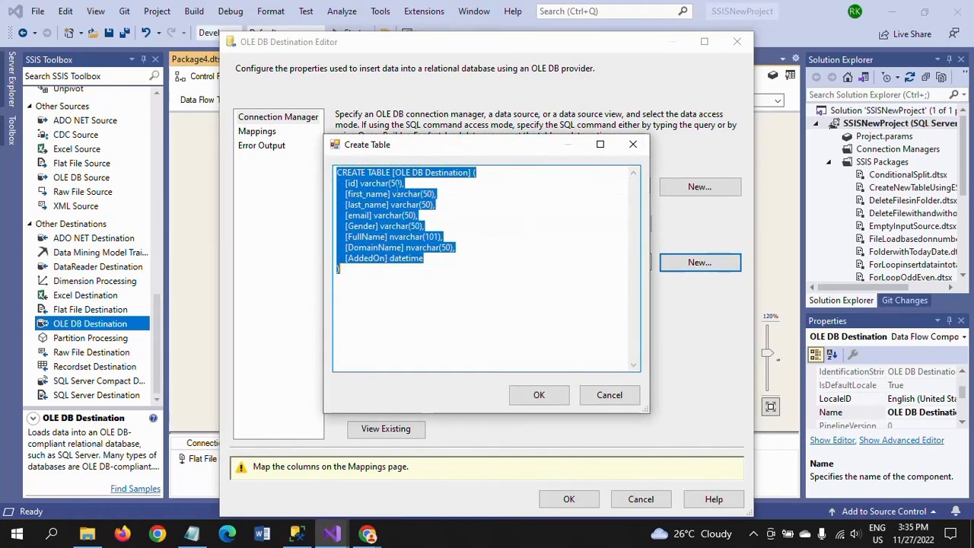
pyautogui.click(394, 173)
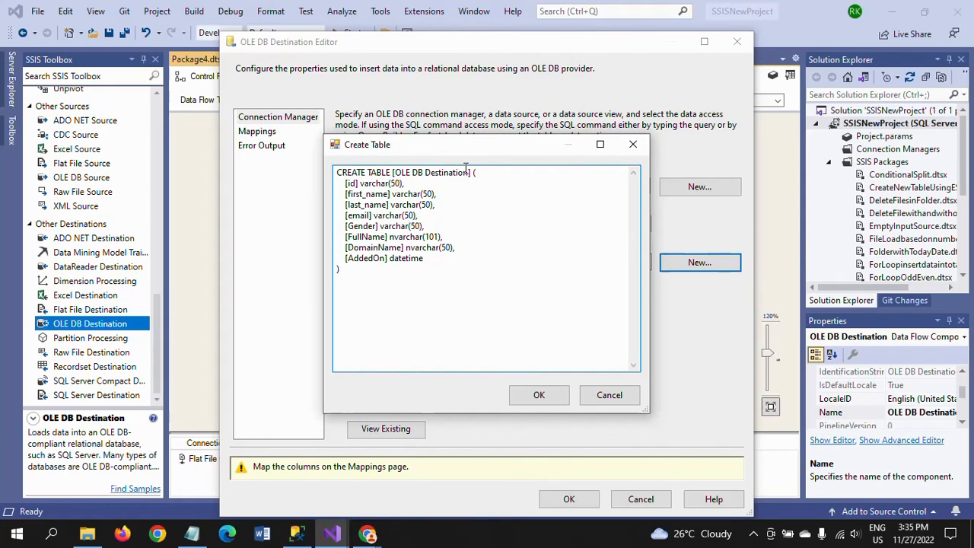
pyautogui.hotkey('shift', 'Right')
pyautogui.hotkey('shift', 'Right')
pyautogui.hotkey('shift', 'Right')
pyautogui.hotkey('shift', 'Right')
pyautogui.hotkey('shift', 'Right')
pyautogui.hotkey('shift', 'Right')
pyautogui.hotkey('shift', 'Right')
pyautogui.hotkey('shift', 'Right')
pyautogui.hotkey('shift', 'Right')
pyautogui.hotkey('shift', 'Right')
pyautogui.hotkey('shift', 'Right')
pyautogui.hotkey('shift', 'Right')
pyautogui.hotkey('shift', 'Right')
pyautogui.hotkey('shift', 'Right')
pyautogui.hotkey('shift', 'Right')
pyautogui.hotkey('shift', 'Right')
pyautogui.hotkey('shift', 'Right')
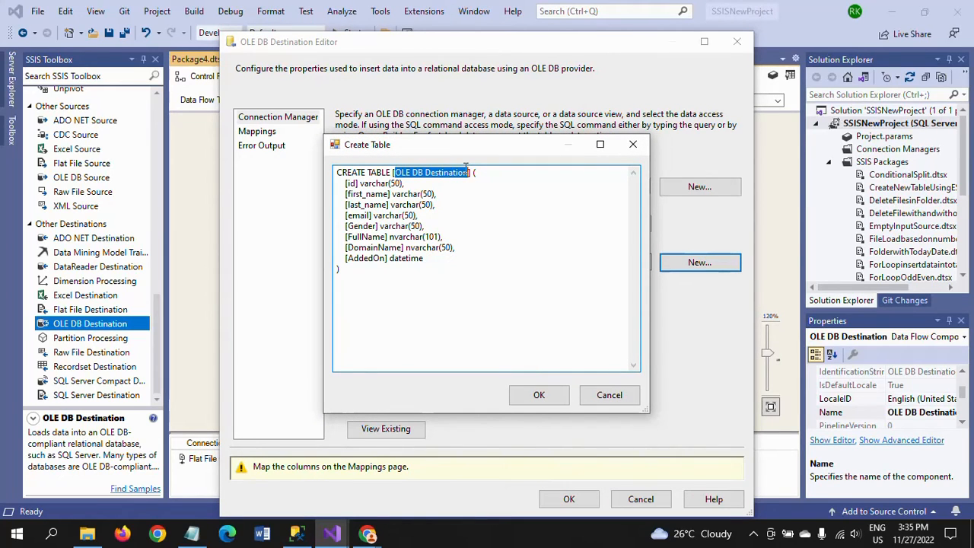
pyautogui.write('Per')
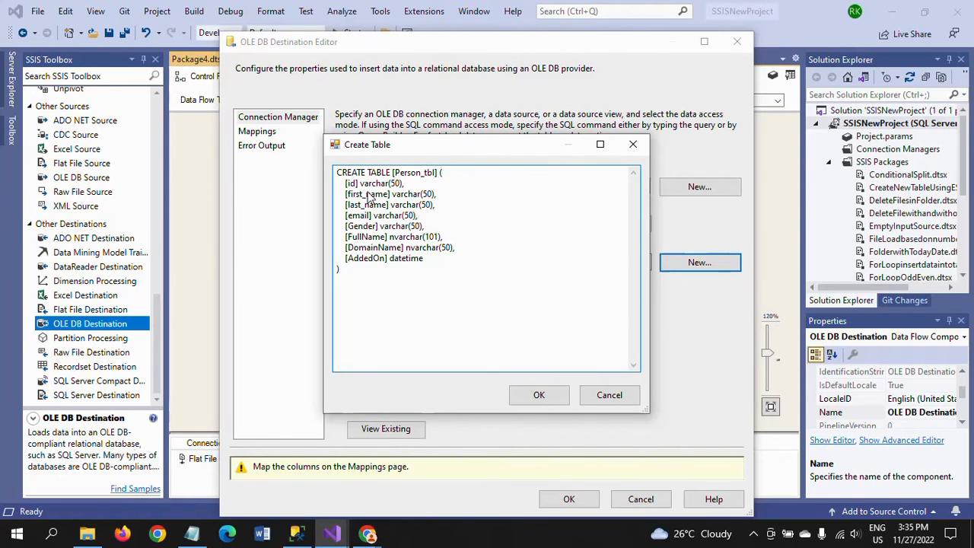
pyautogui.click(537, 396)
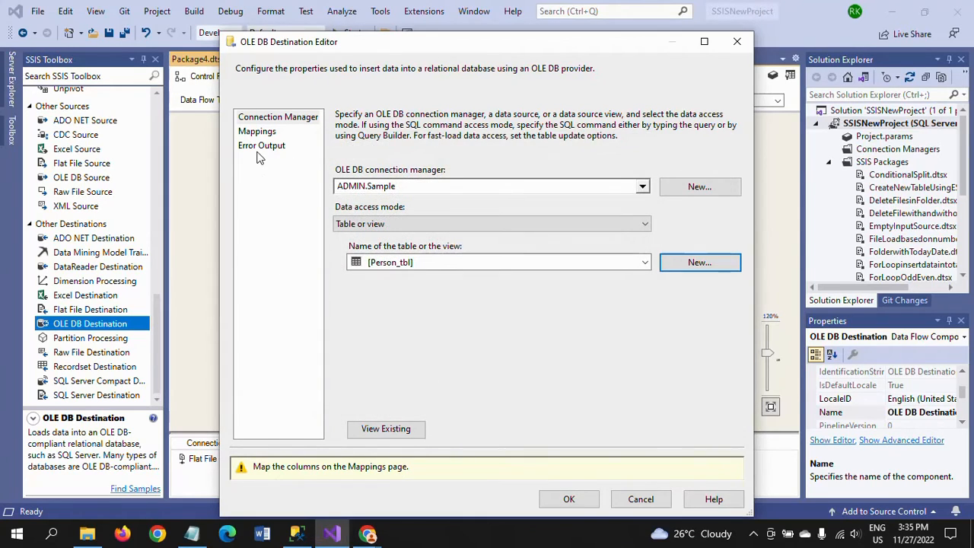
# Map the input columns to the same-named Person_tbl columns and accept the OLE DB Destination settings.
pyautogui.click(257, 131)
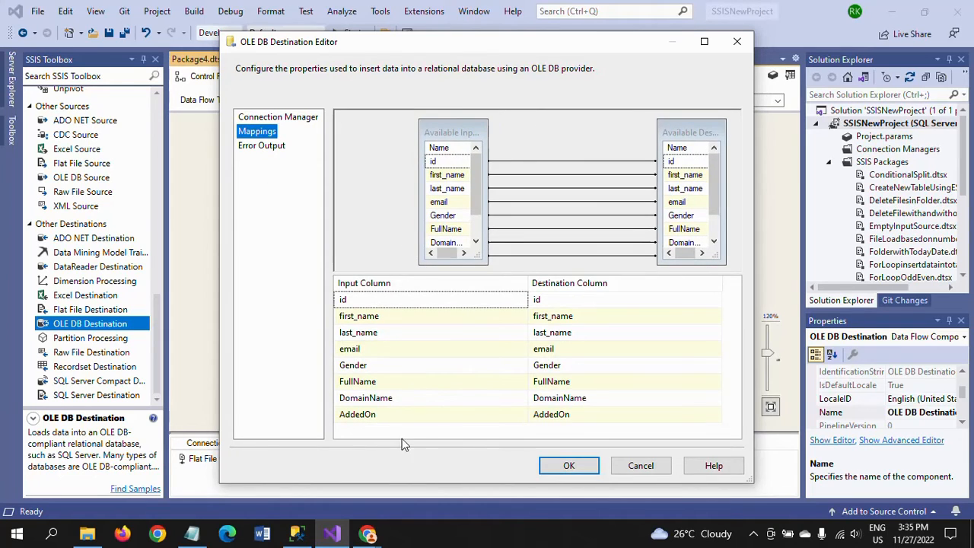
pyautogui.click(568, 465)
pyautogui.click(579, 328)
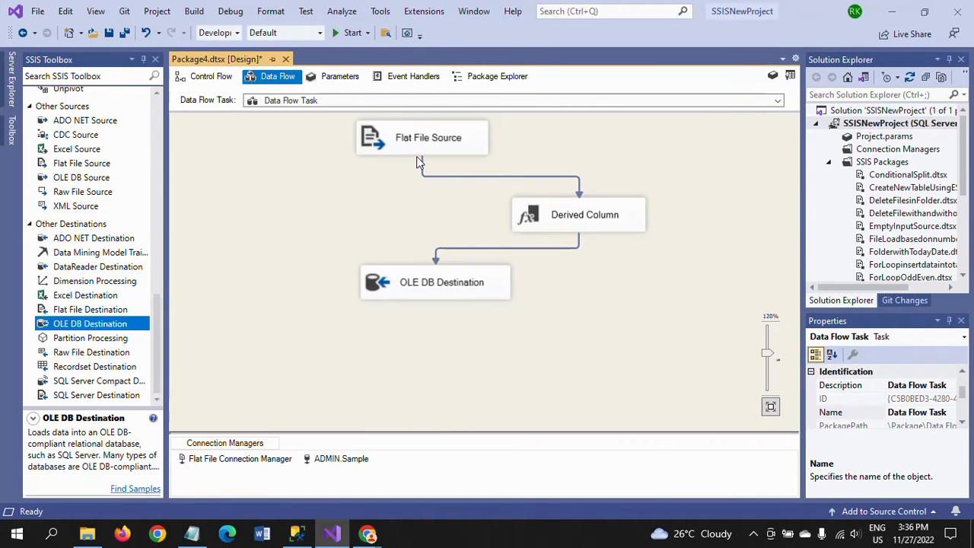
# Switch to SQL Server Management Studio, refresh the Sample database and list its tables.
pyautogui.click(298, 533)
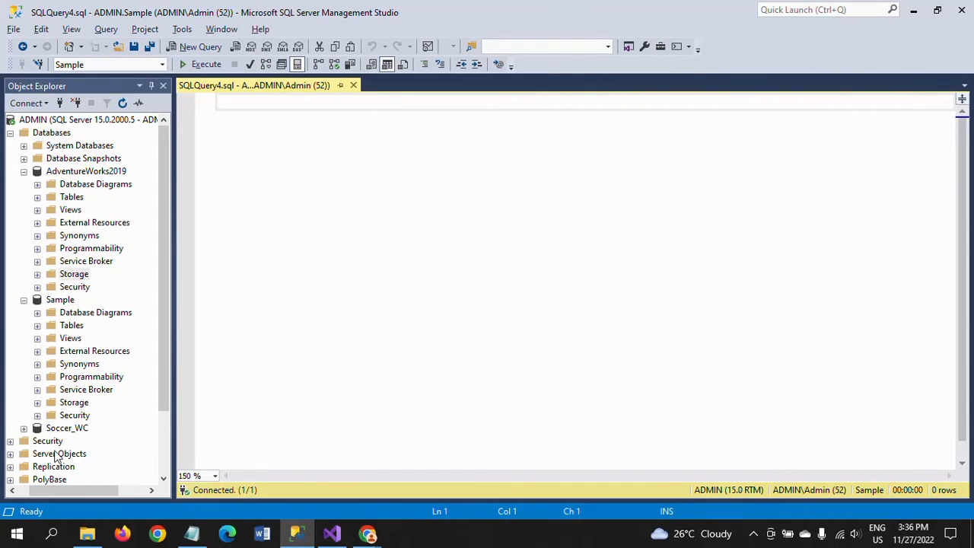
pyautogui.click(37, 325)
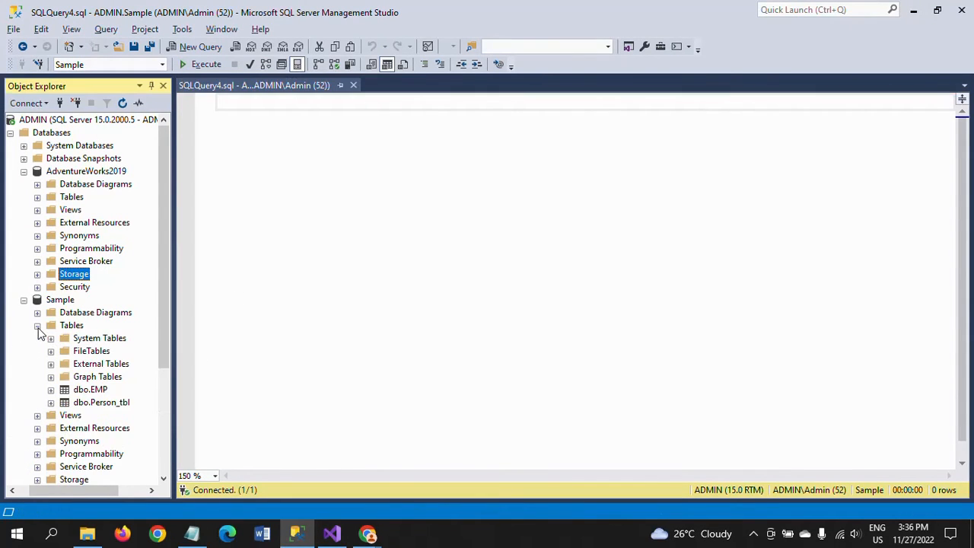
pyautogui.rightClick(60, 299)
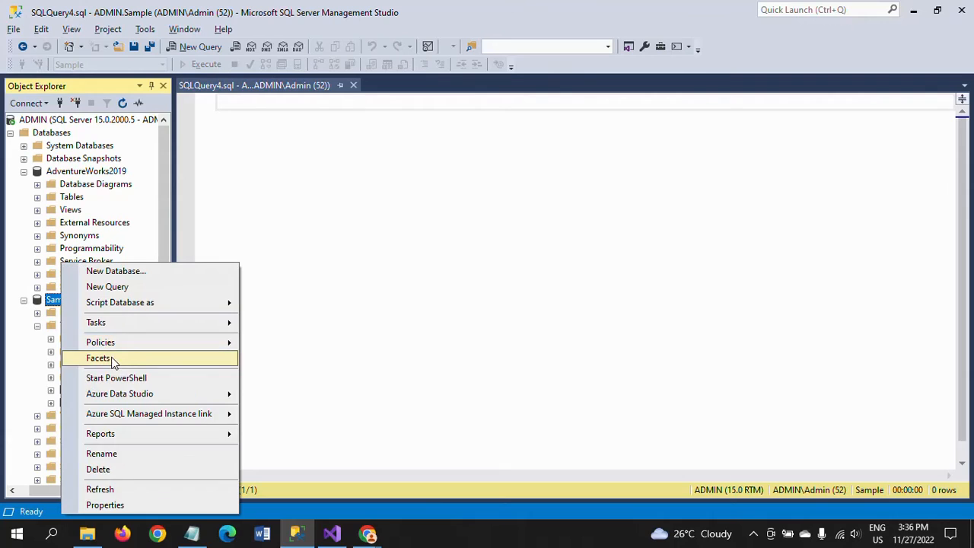
pyautogui.click(99, 489)
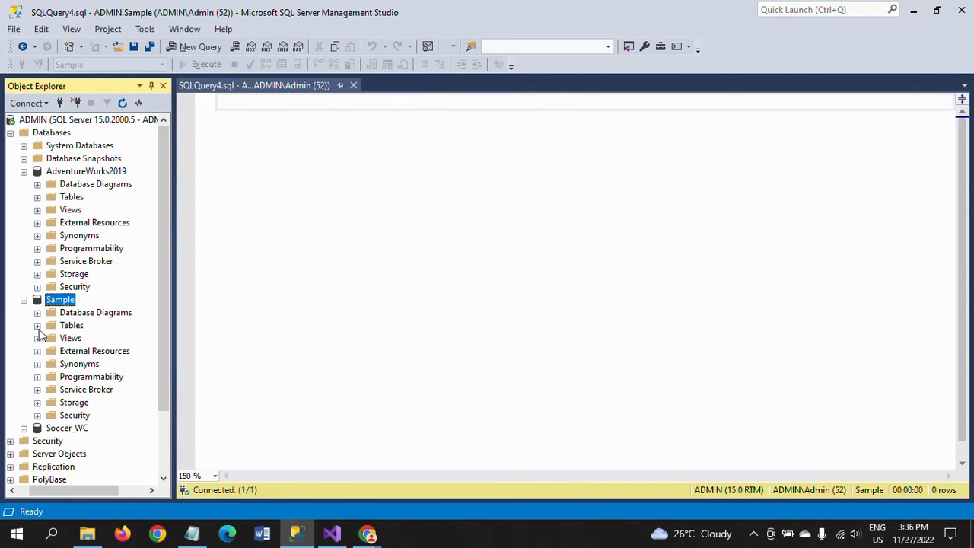
pyautogui.click(37, 325)
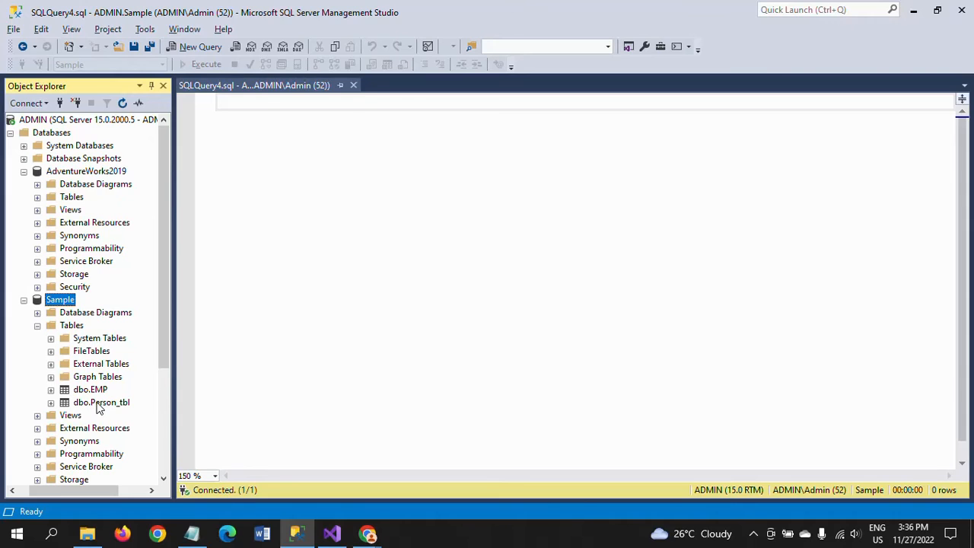
# Write and run the query Select * FROM [dbo].[Person_tbl] against the Sample database.
pyautogui.moveTo(97, 409); pyautogui.dragTo(629, 215)
pyautogui.write('Select ')
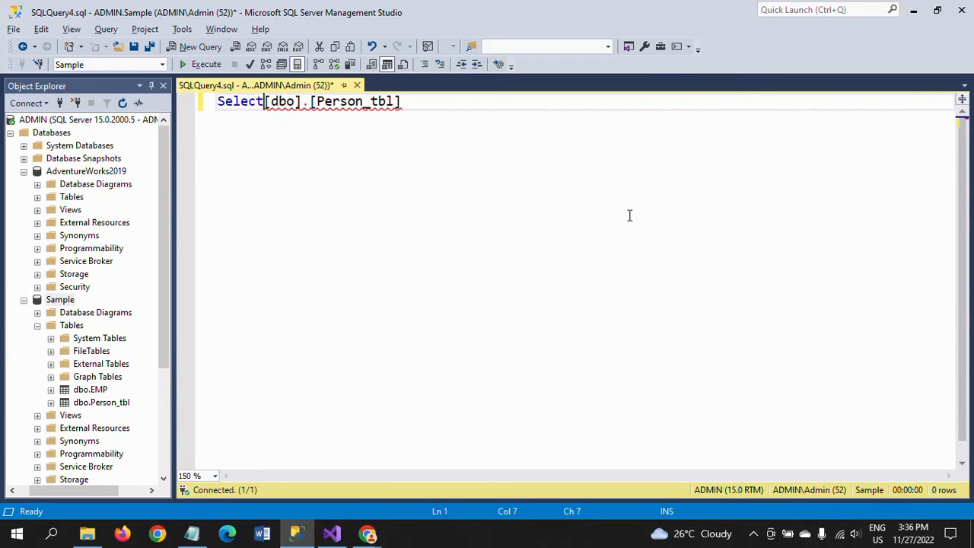
pyautogui.write('* ')
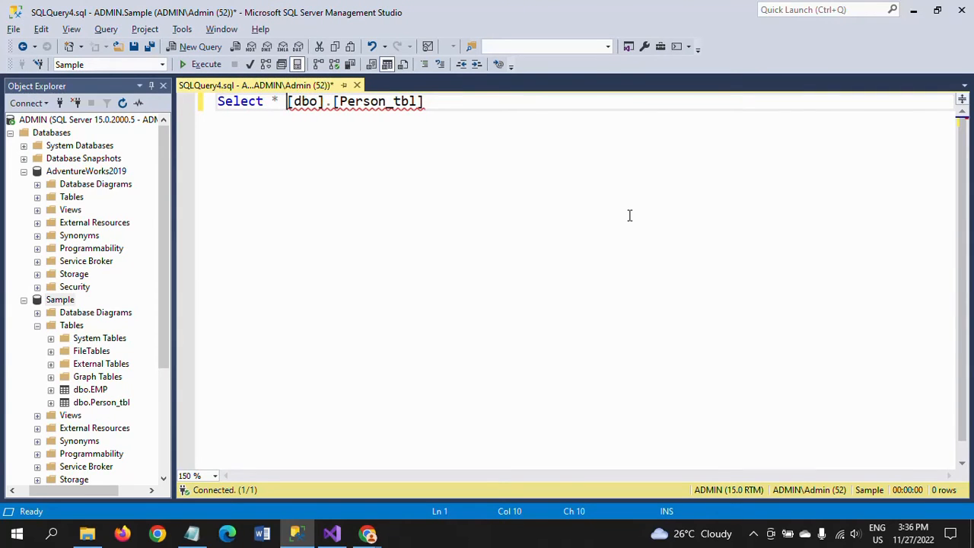
pyautogui.write('FROM')
pyautogui.click(207, 65)
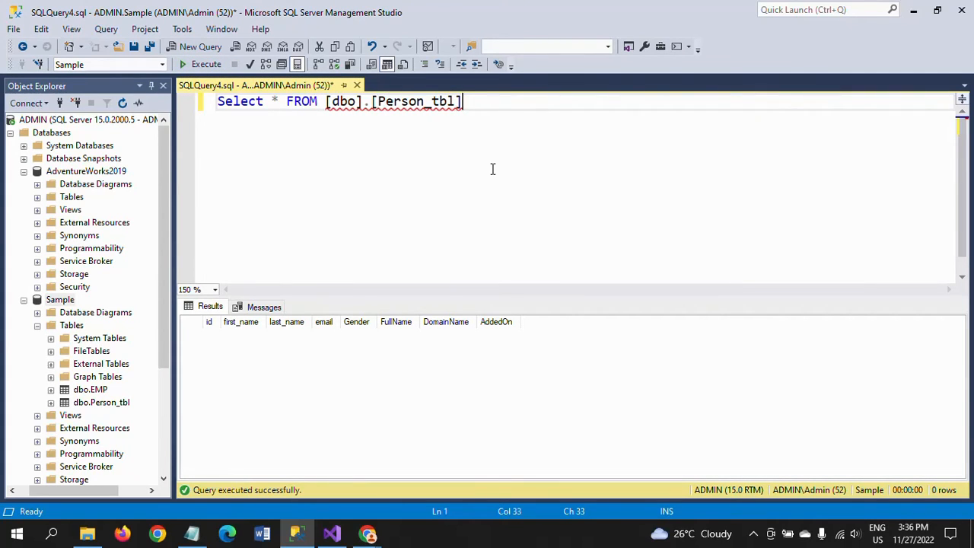
# Switch back to Visual Studio, run the package to load Person_tbl, and stop debugging.
pyautogui.hotkey('alt', 'Tab')
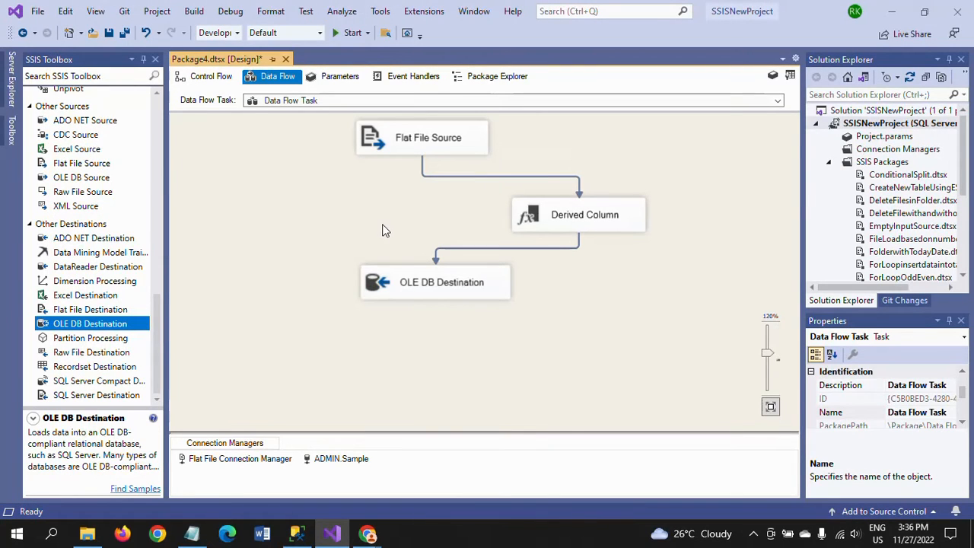
pyautogui.click(346, 34)
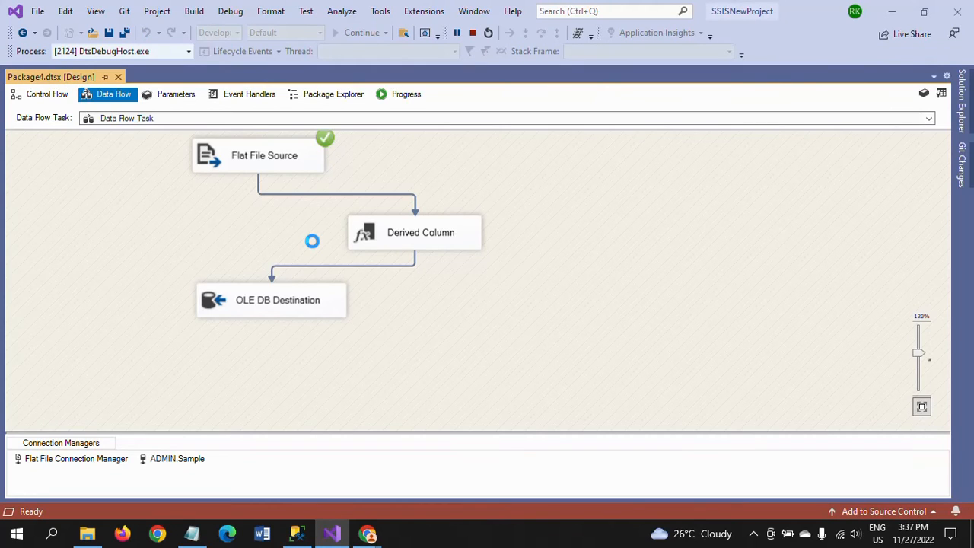
pyautogui.click(471, 33)
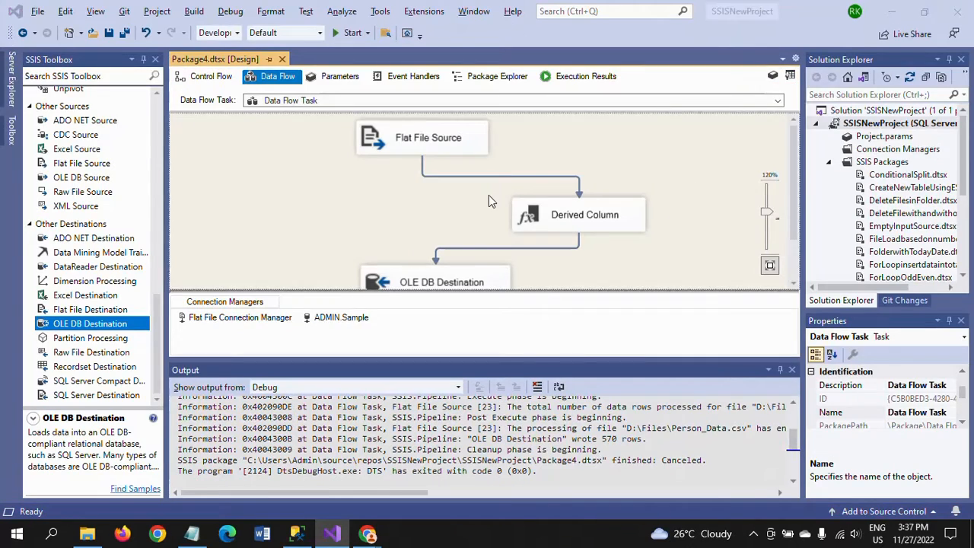
# Return to SQL Server Management Studio and rerun the Person_tbl query.
pyautogui.hotkey('alt', 'Tab')
pyautogui.click(355, 101)
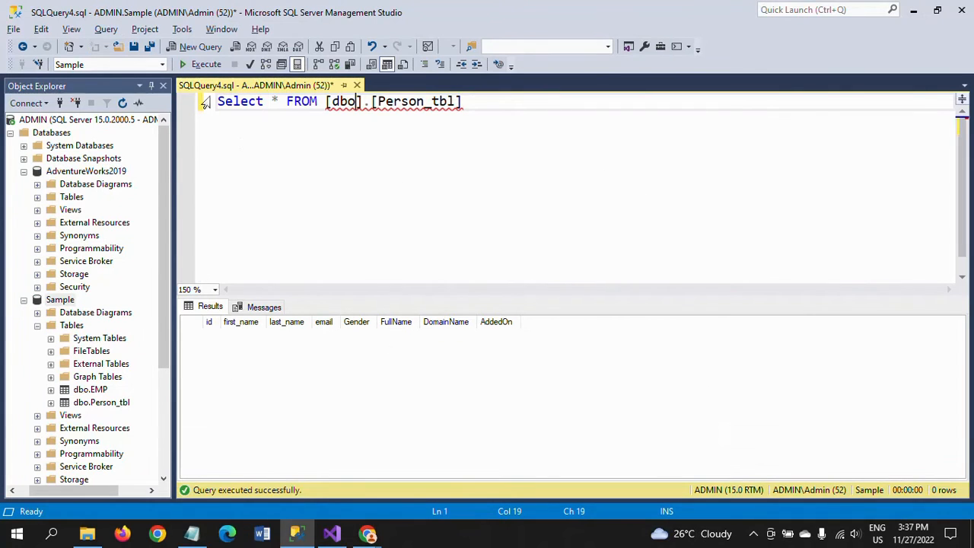
pyautogui.click(204, 64)
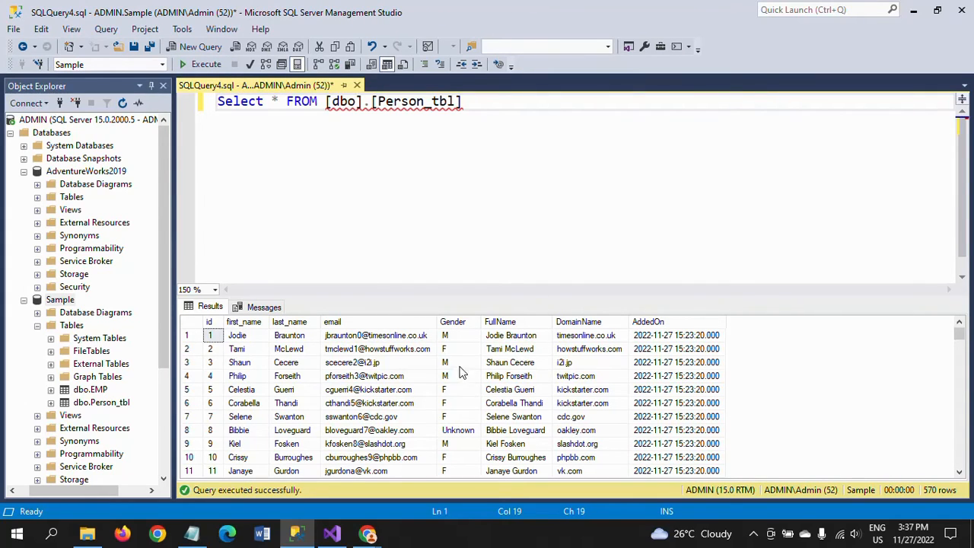
# Examine the FullName, Gender, DomainName and AddedOn columns in the query results, then check the use-case list in Notepad.
pyautogui.click(460, 323)
pyautogui.click(505, 350)
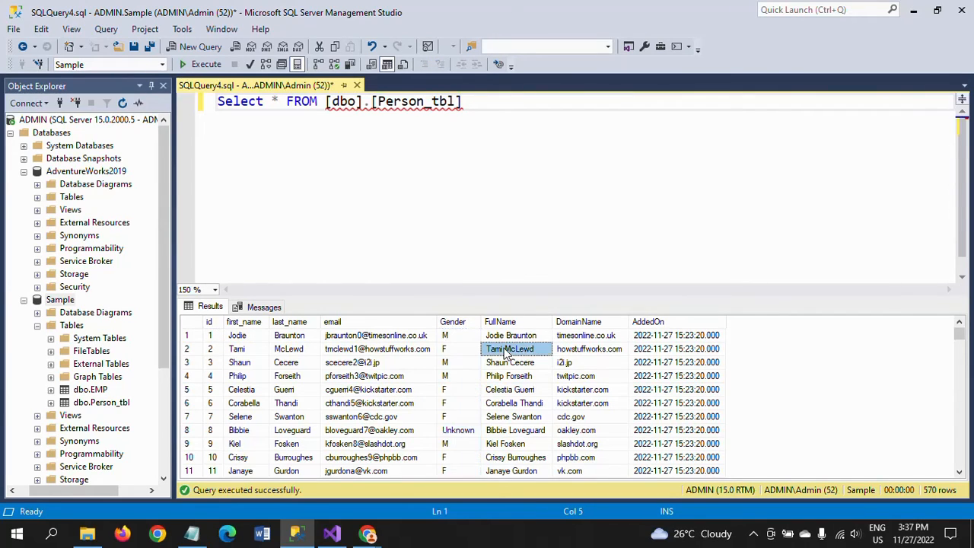
pyautogui.click(510, 337)
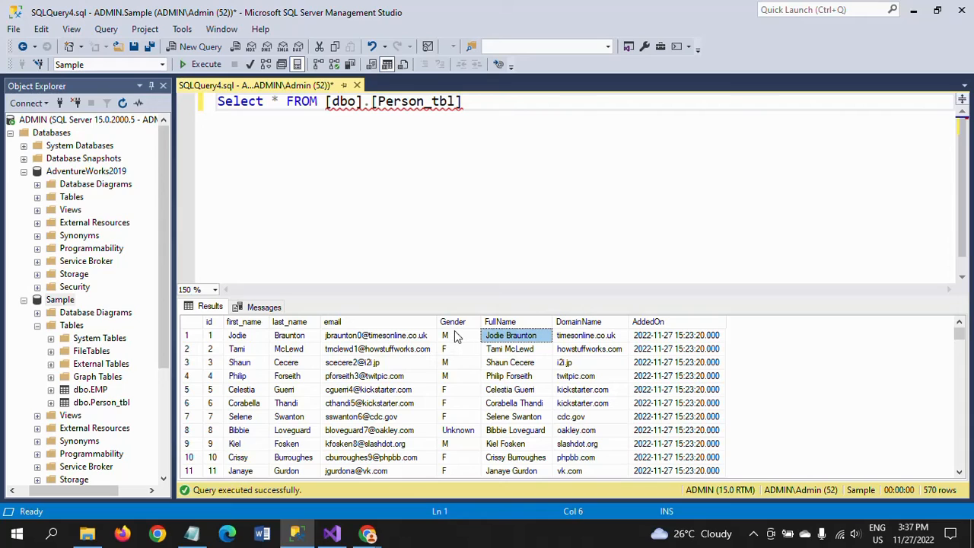
pyautogui.click(455, 337)
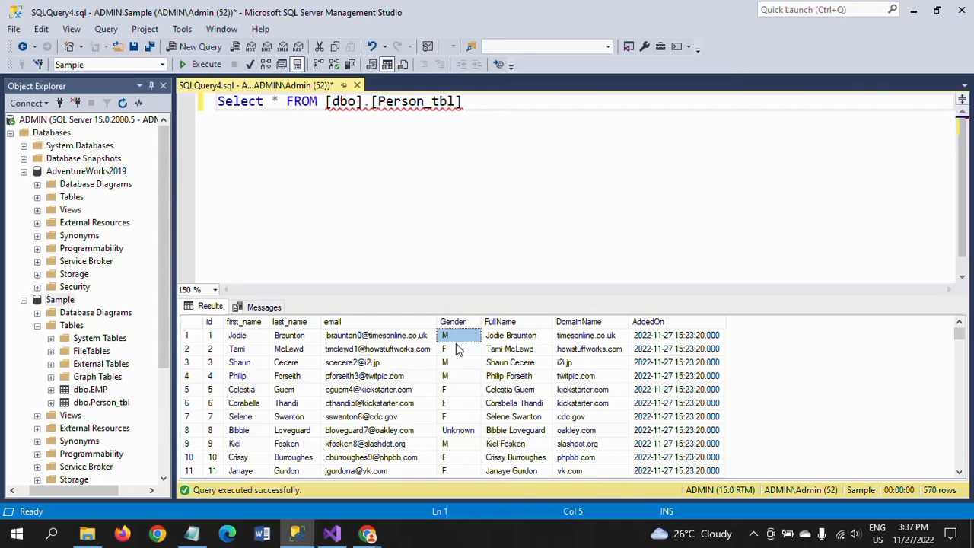
pyautogui.click(455, 389)
pyautogui.scroll(-2, 454, 396)
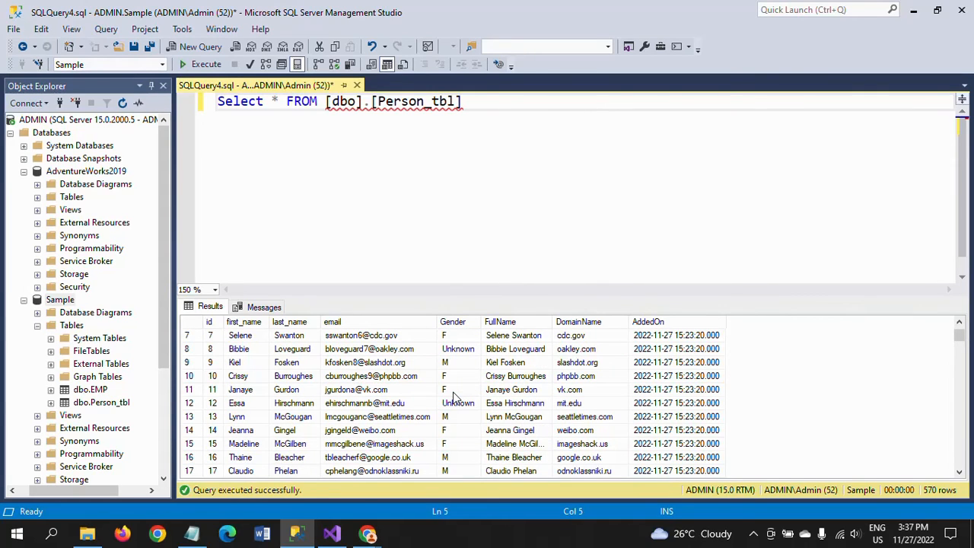
pyautogui.click(463, 351)
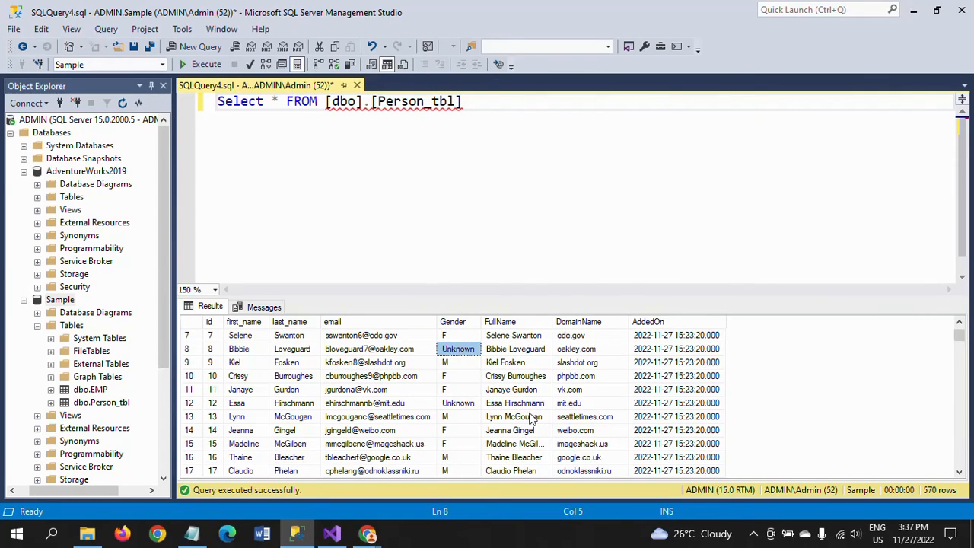
pyautogui.click(578, 363)
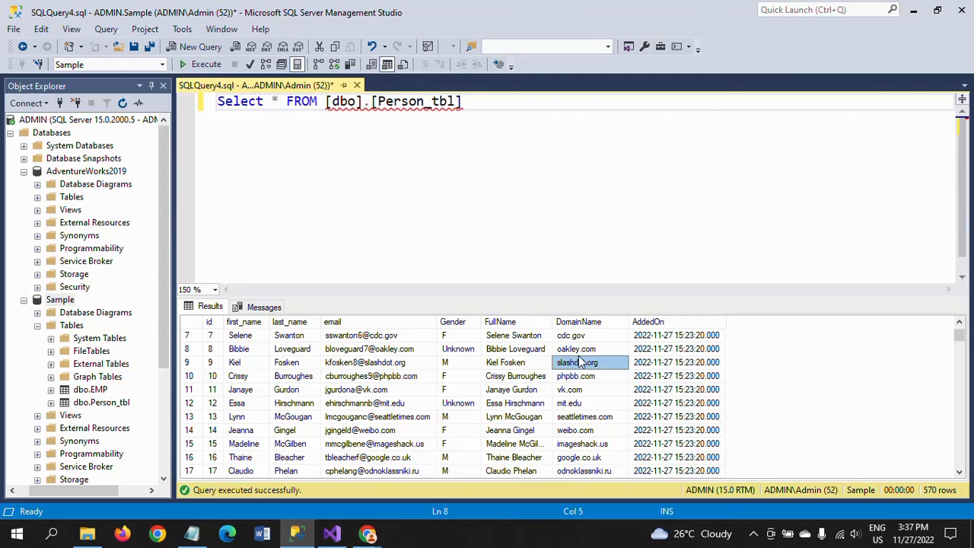
pyautogui.click(364, 336)
pyautogui.click(700, 381)
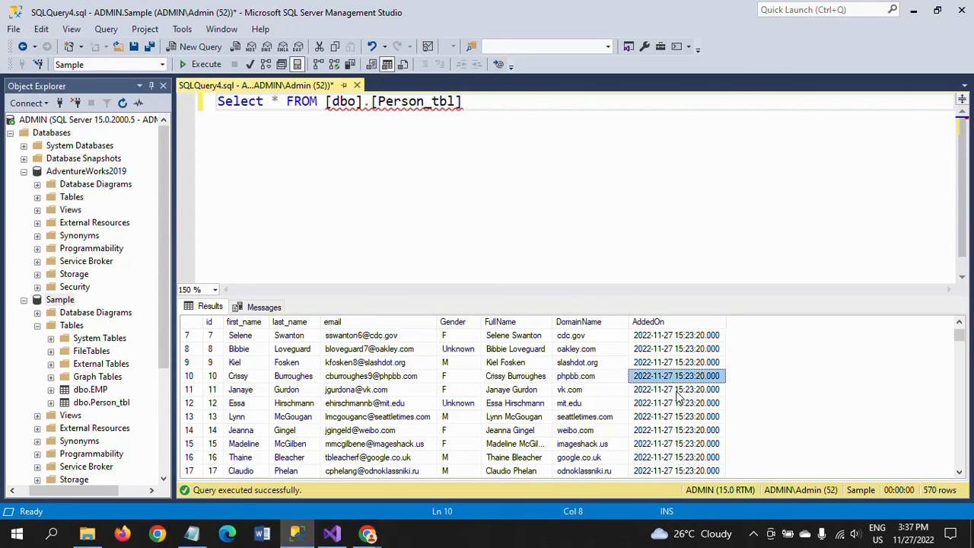
pyautogui.scroll(-3, 680, 396)
pyautogui.scroll(3, 679, 395)
pyautogui.scroll(2, 678, 397)
pyautogui.scroll(-5, 677, 398)
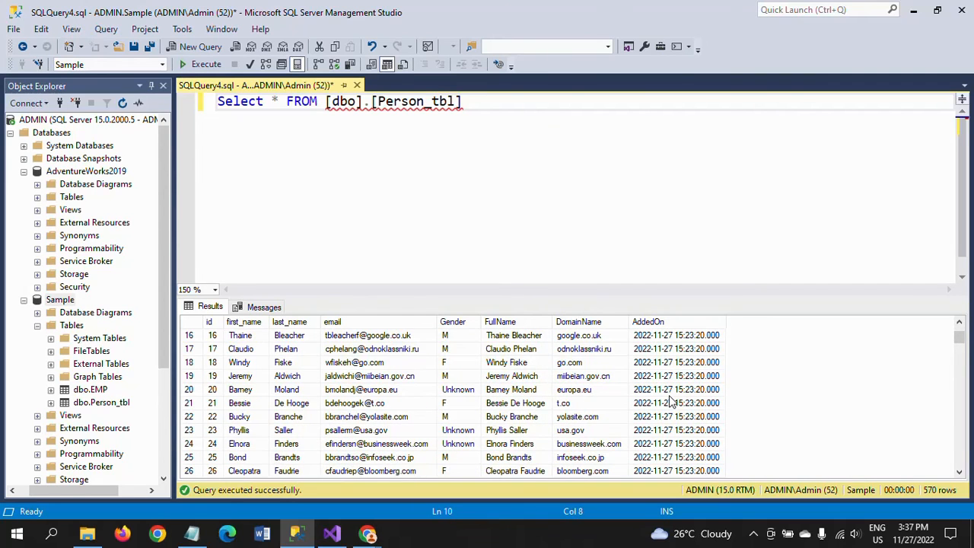
pyautogui.scroll(5, 671, 402)
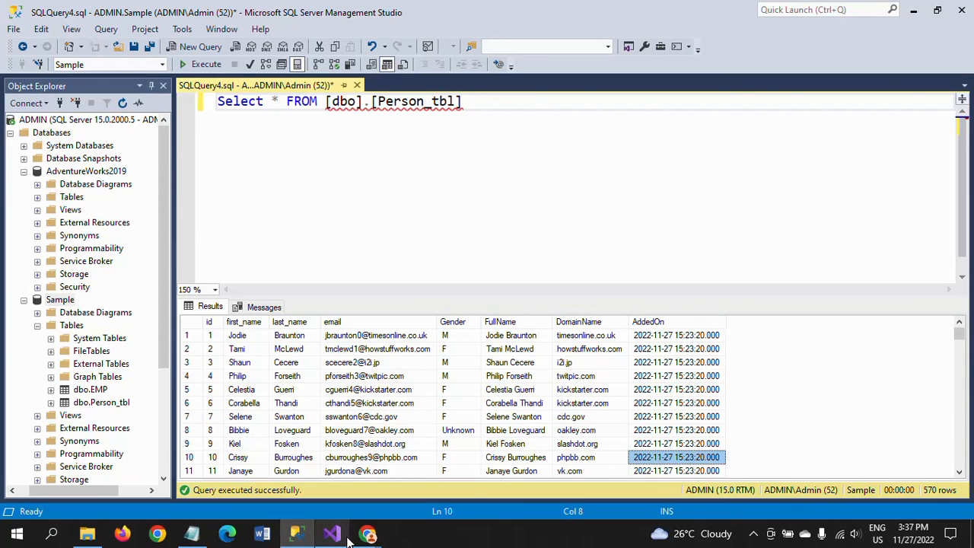
pyautogui.click(199, 538)
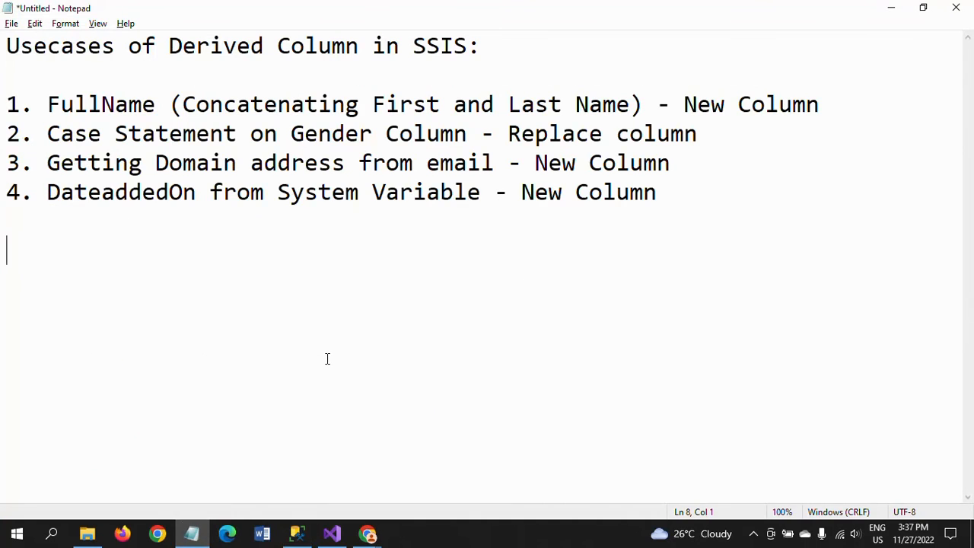